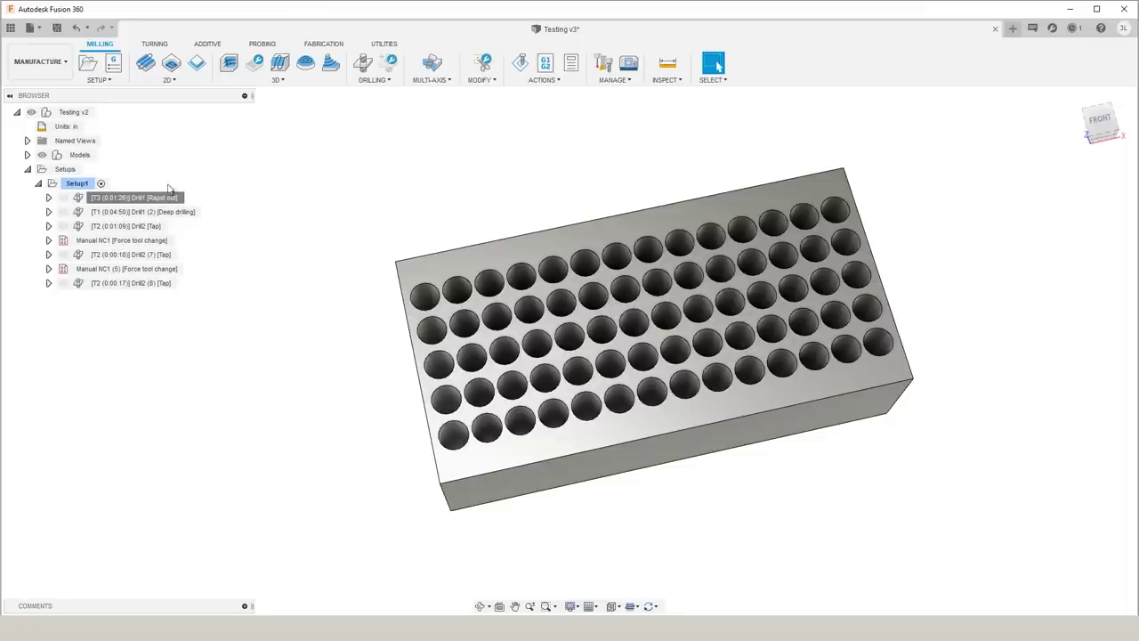
- Review the Drill1 rapid-out operation's tool, spindle speed and feed, heights and drilling cycle type, then close its settings
{"action": "right_click", "coordinate": [160, 198]}
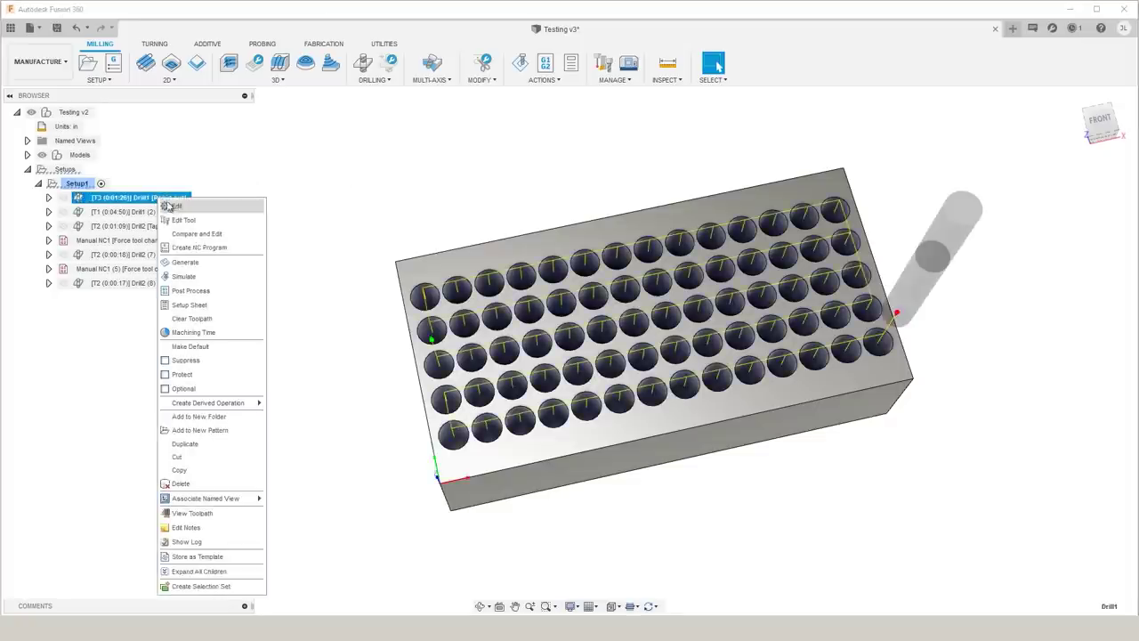
{"action": "left_click", "coordinate": [173, 207]}
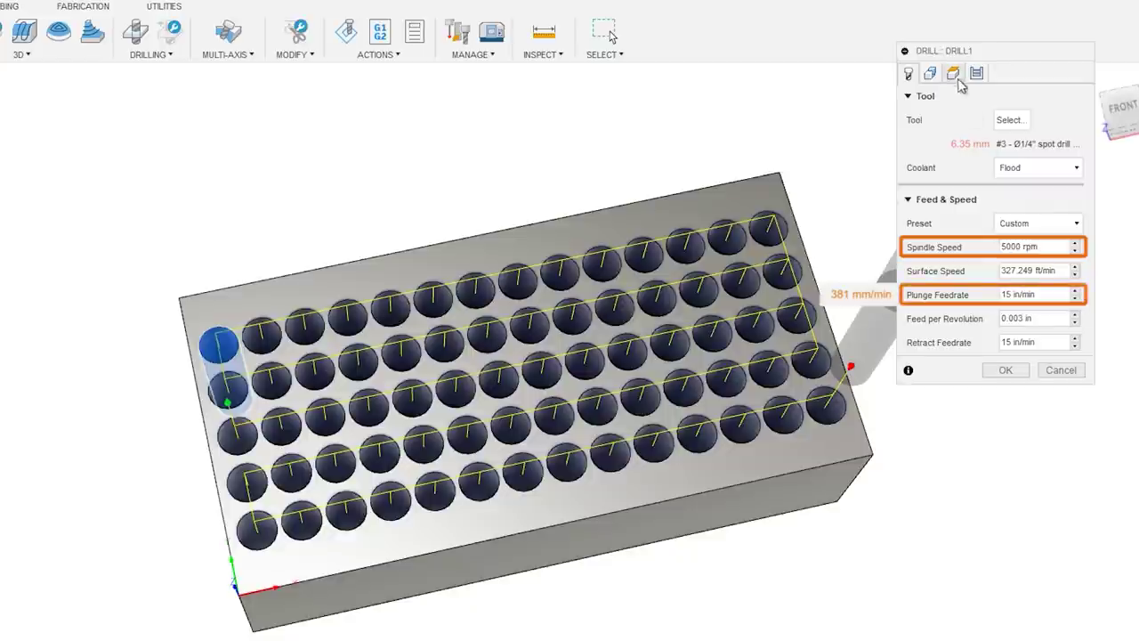
{"action": "left_click", "coordinate": [955, 75]}
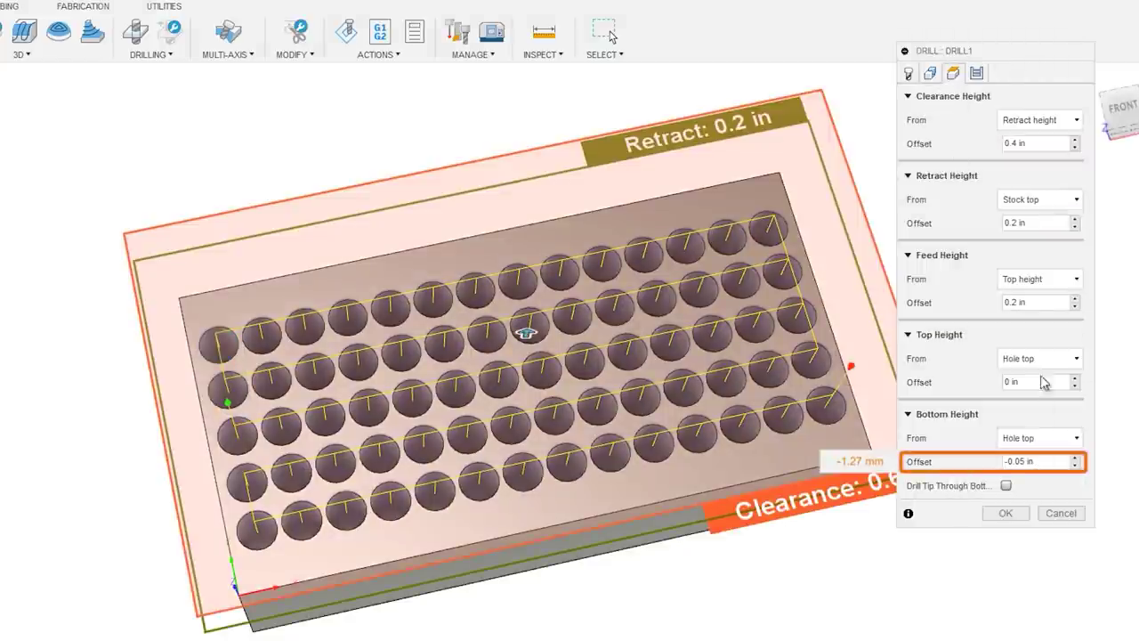
{"action": "left_click", "coordinate": [977, 75]}
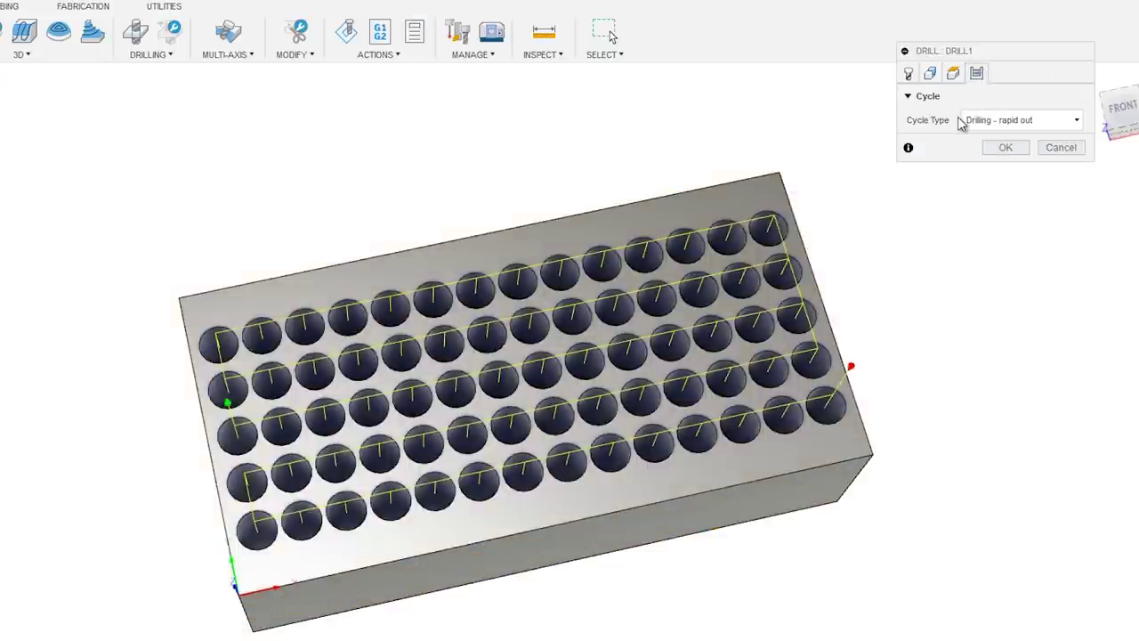
{"action": "left_click", "coordinate": [1005, 148]}
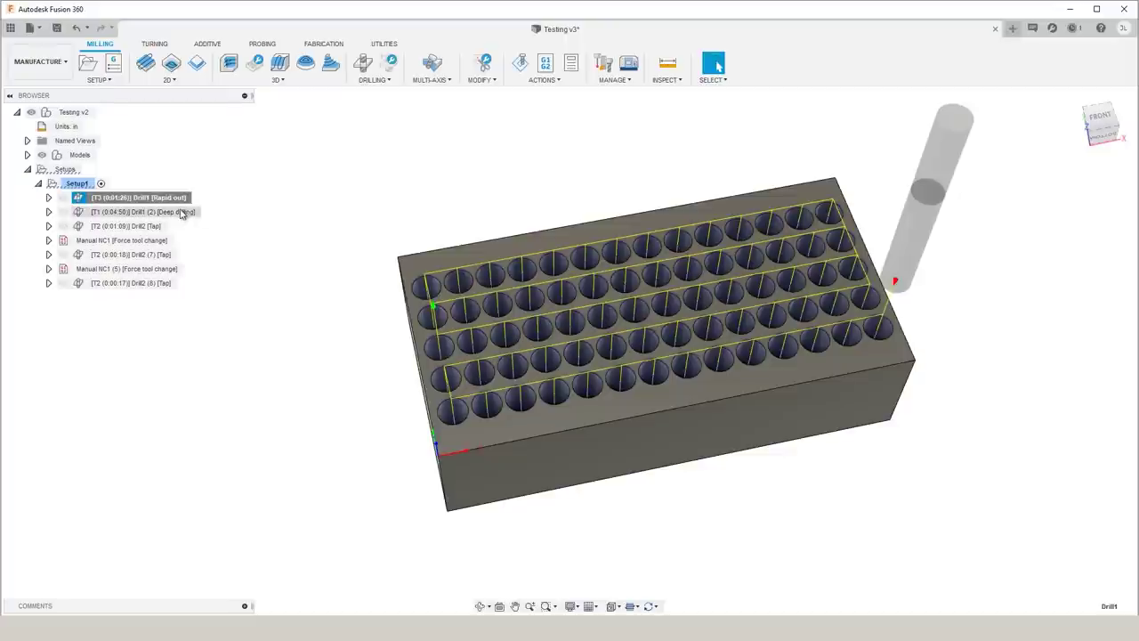
- Review the Drill1 (2) deep drilling operation's speeds and feeds, break-through depth and pecking cycle settings, inspecting its toolpath from the side
{"action": "left_click", "coordinate": [181, 214]}
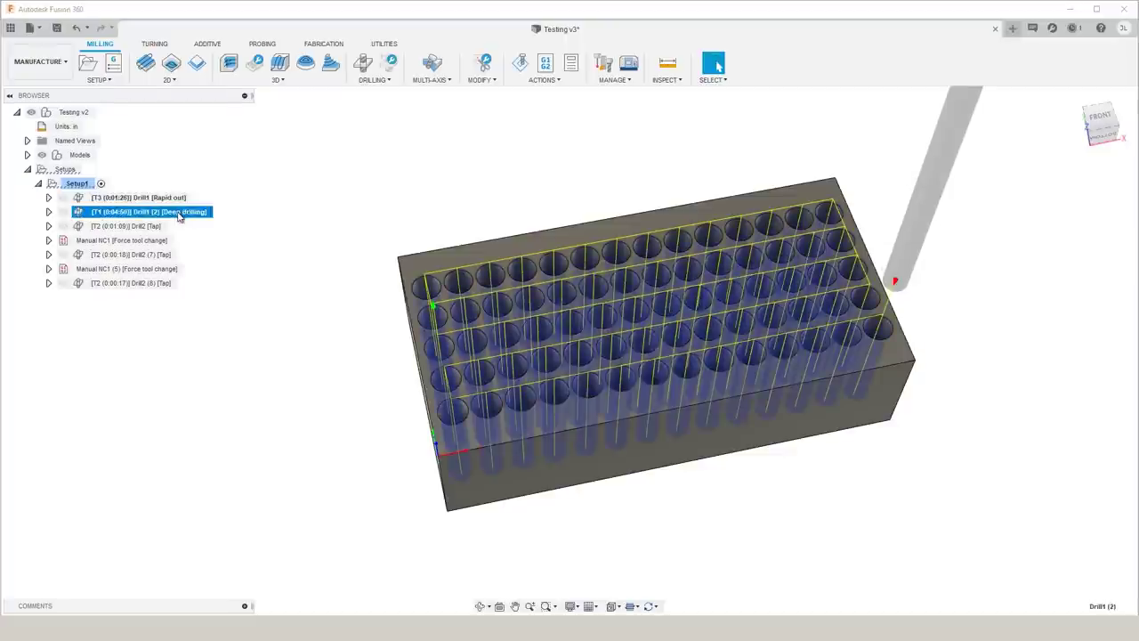
{"action": "right_click", "coordinate": [195, 222]}
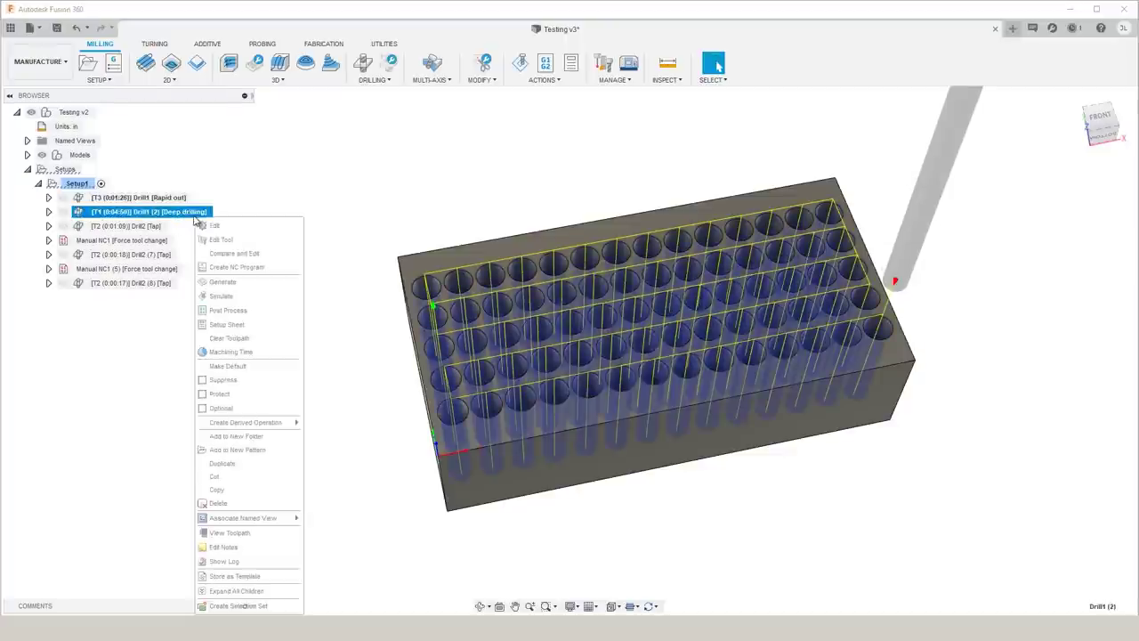
{"action": "left_click", "coordinate": [211, 226]}
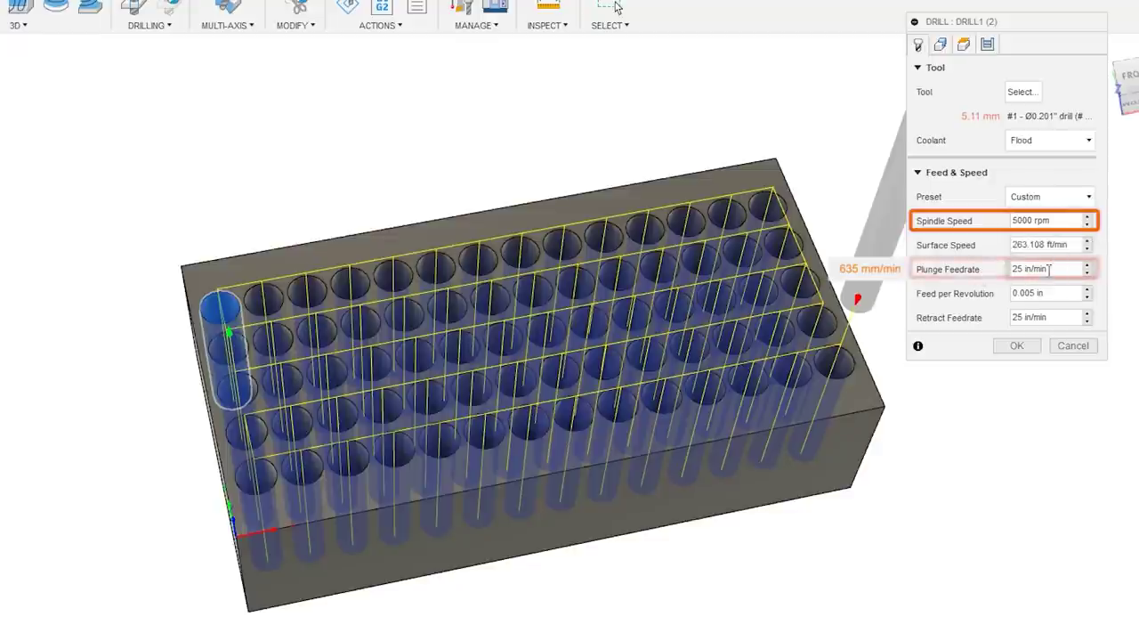
{"action": "left_click", "coordinate": [964, 44]}
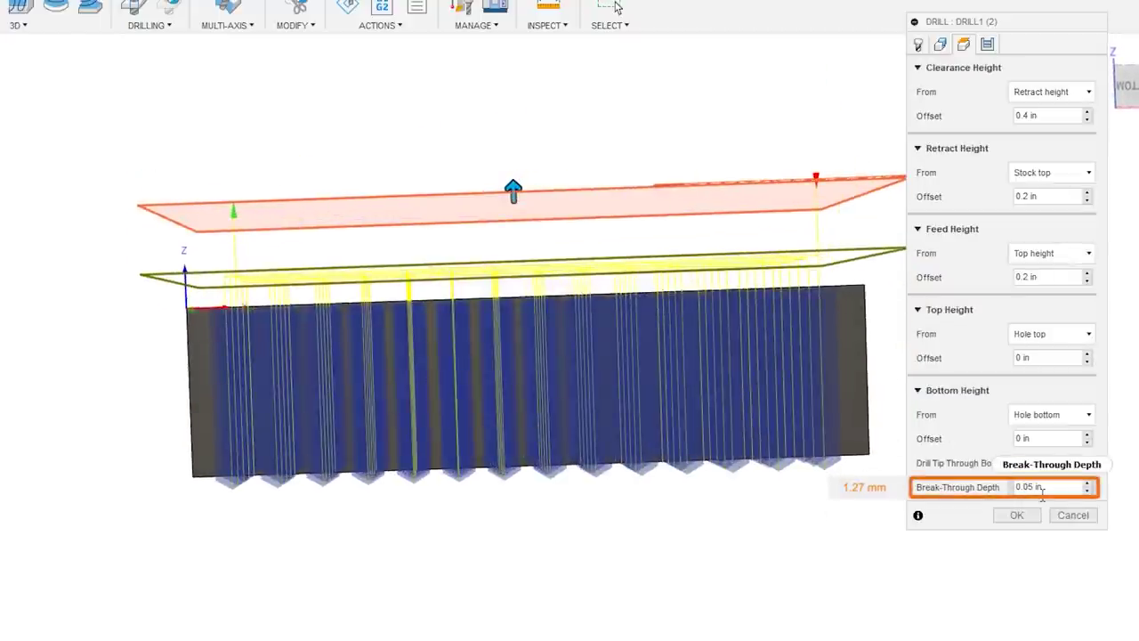
{"action": "left_click", "coordinate": [987, 45]}
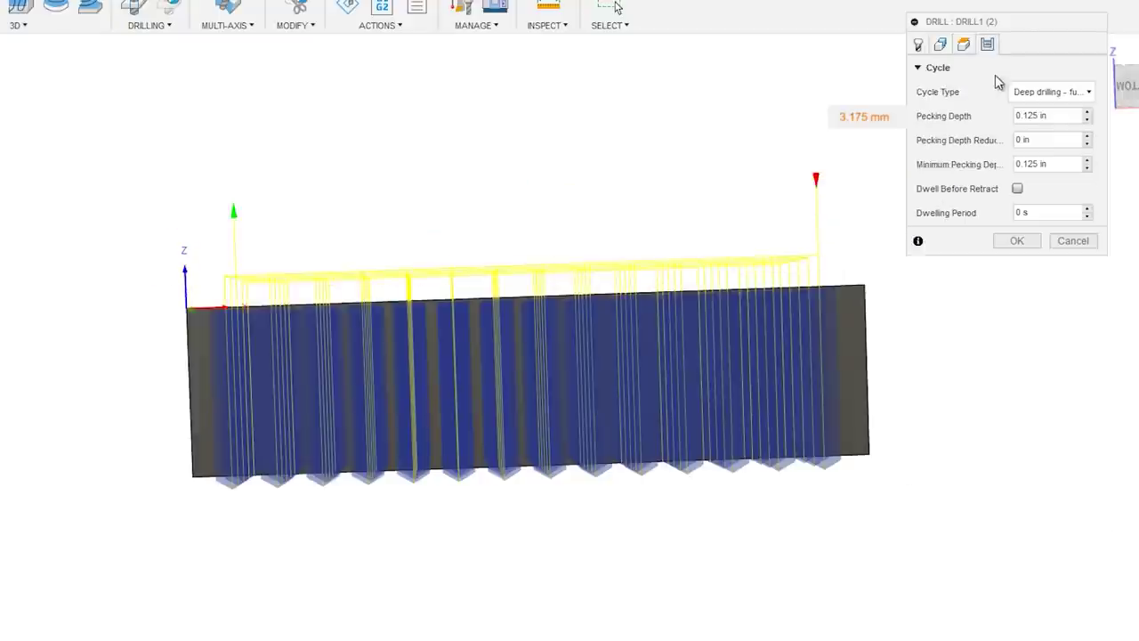
{"action": "mouse_move", "coordinate": [1026, 99]}
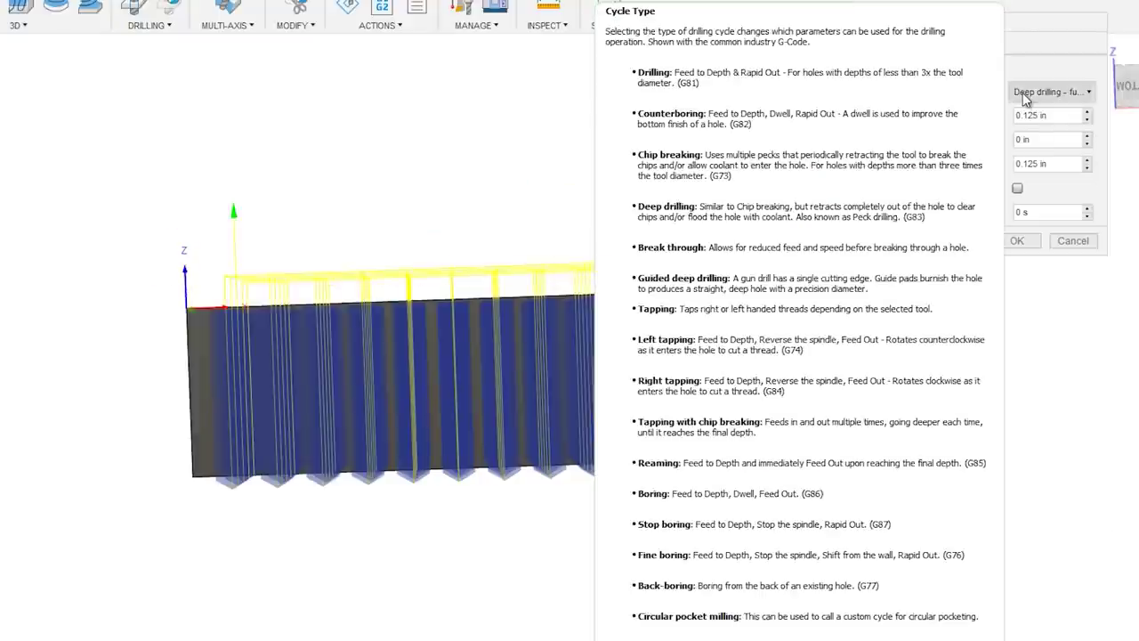
{"action": "mouse_move", "coordinate": [686, 135]}
{"action": "middle_mouse_down", "text": "shift"}
{"action": "mouse_move", "coordinate": [653, 125]}
{"action": "mouse_move", "coordinate": [682, 159]}
{"action": "mouse_move", "coordinate": [695, 133]}
{"action": "middle_mouse_up", "text": "shift"}
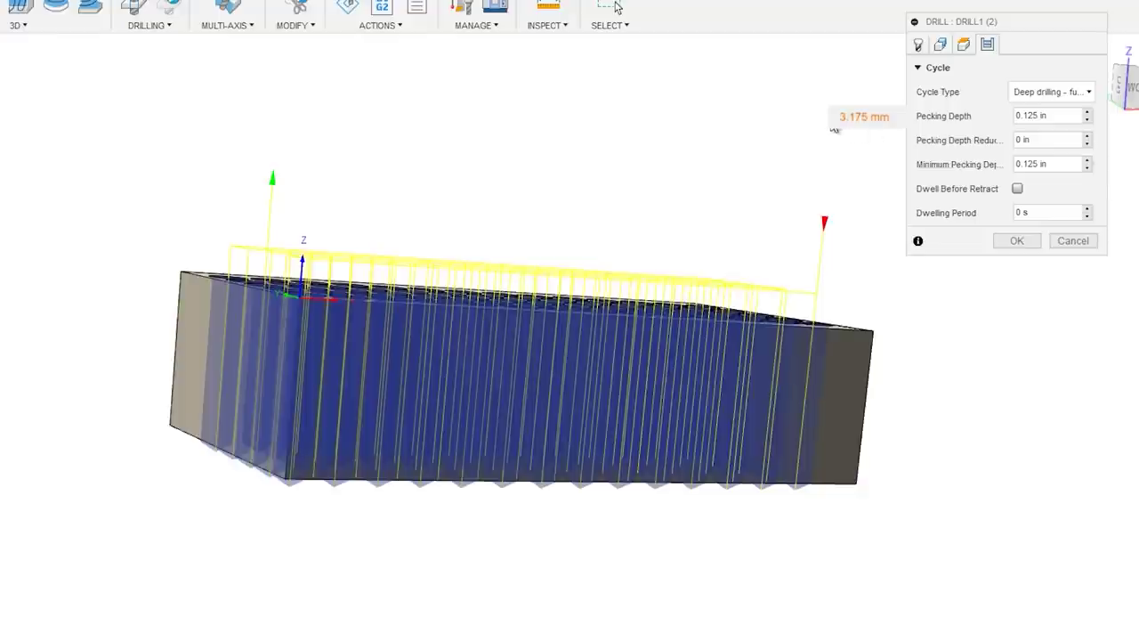
{"action": "middle_click_drag", "start_coordinate": [819, 130], "coordinate": [857, 145], "text": "shift"}
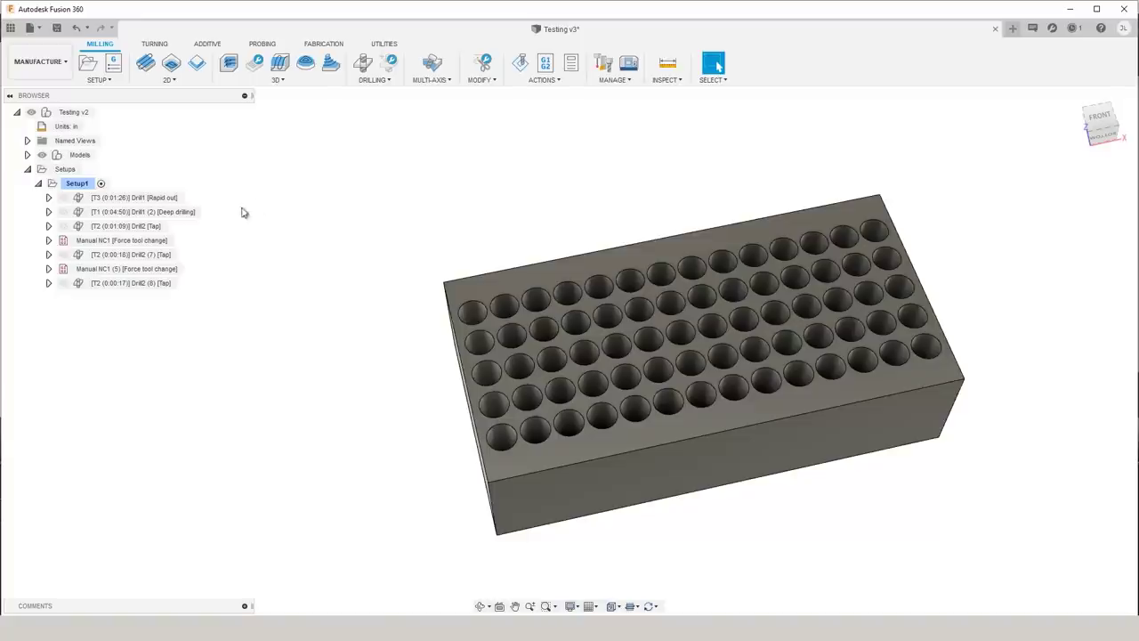
- Review the Drill2 tapping operation's spindle speed, bottom height offset and cycle settings
{"action": "right_click", "coordinate": [149, 227]}
{"action": "left_click", "coordinate": [196, 232]}
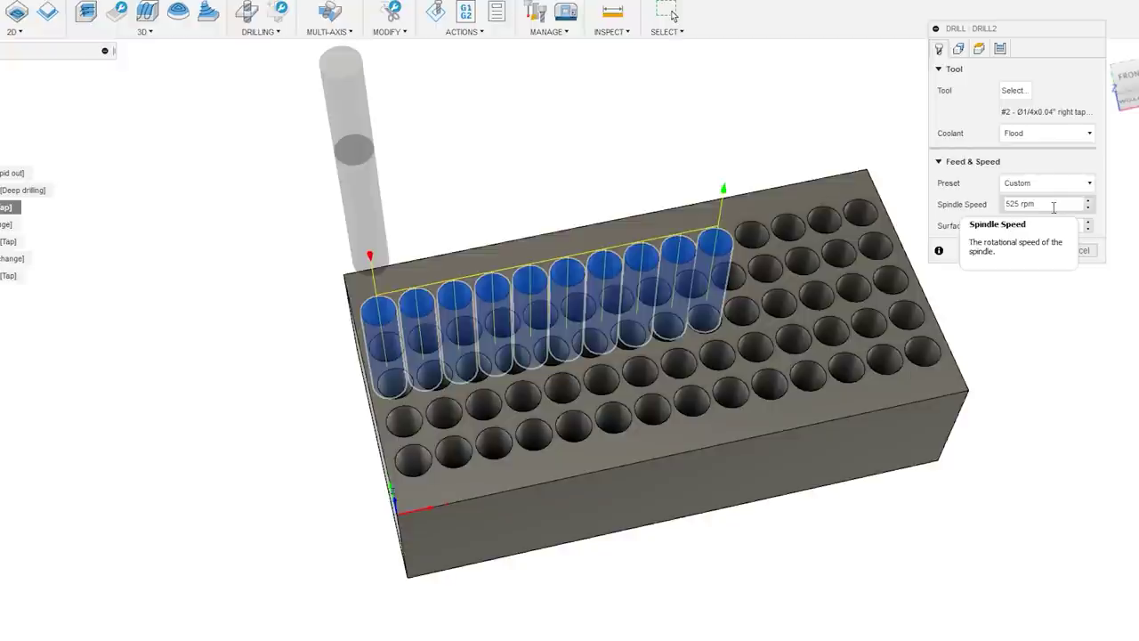
{"action": "left_click", "coordinate": [979, 49]}
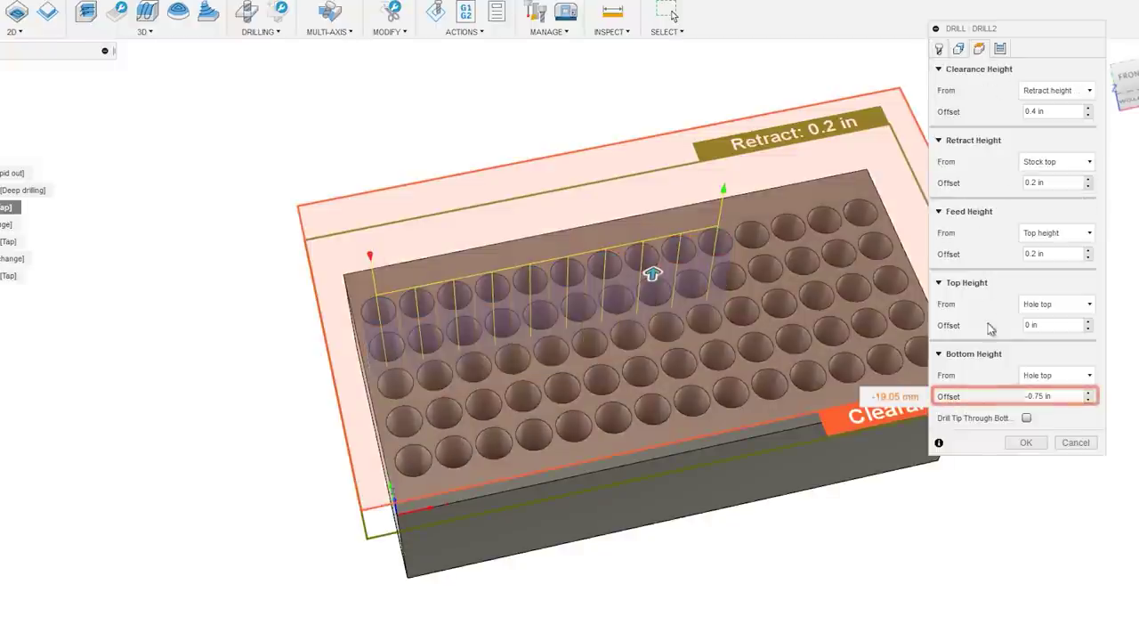
{"action": "left_click", "coordinate": [1001, 49]}
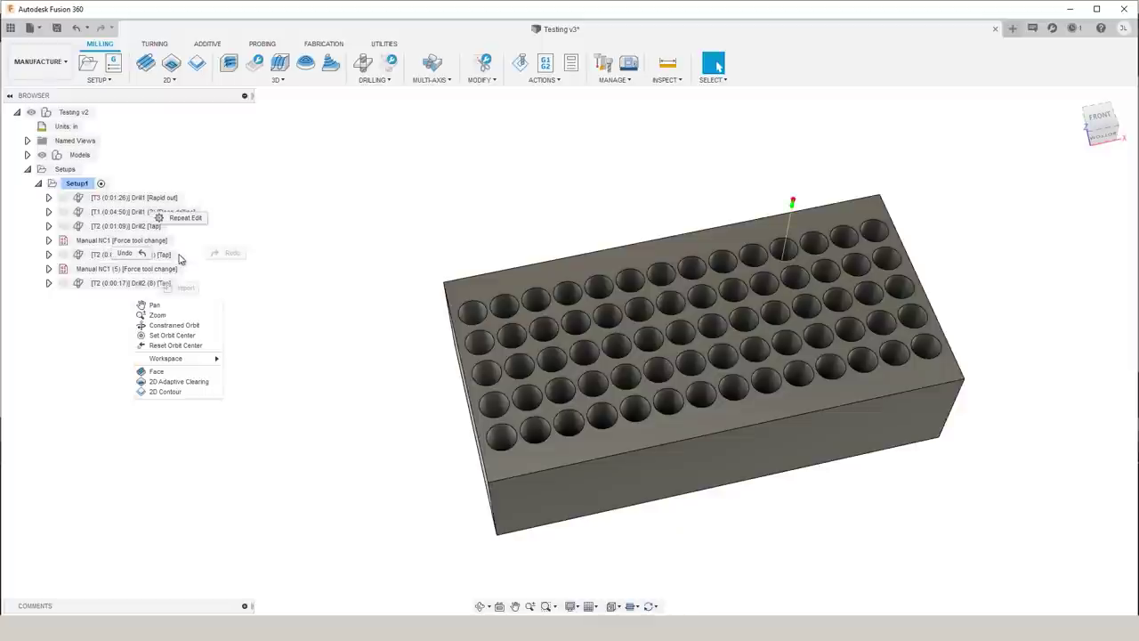
- Check the tool and spindle speed of the Drill2 (7) tapping operation, then close its settings
{"action": "left_click", "coordinate": [170, 258]}
{"action": "right_click", "coordinate": [169, 255]}
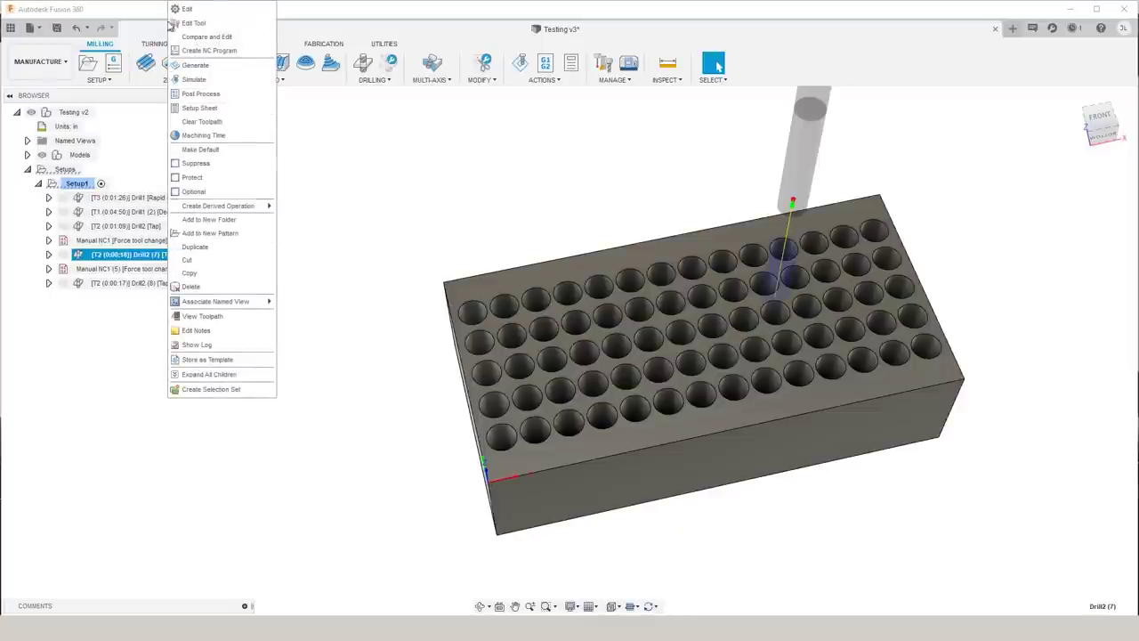
{"action": "left_click", "coordinate": [203, 10]}
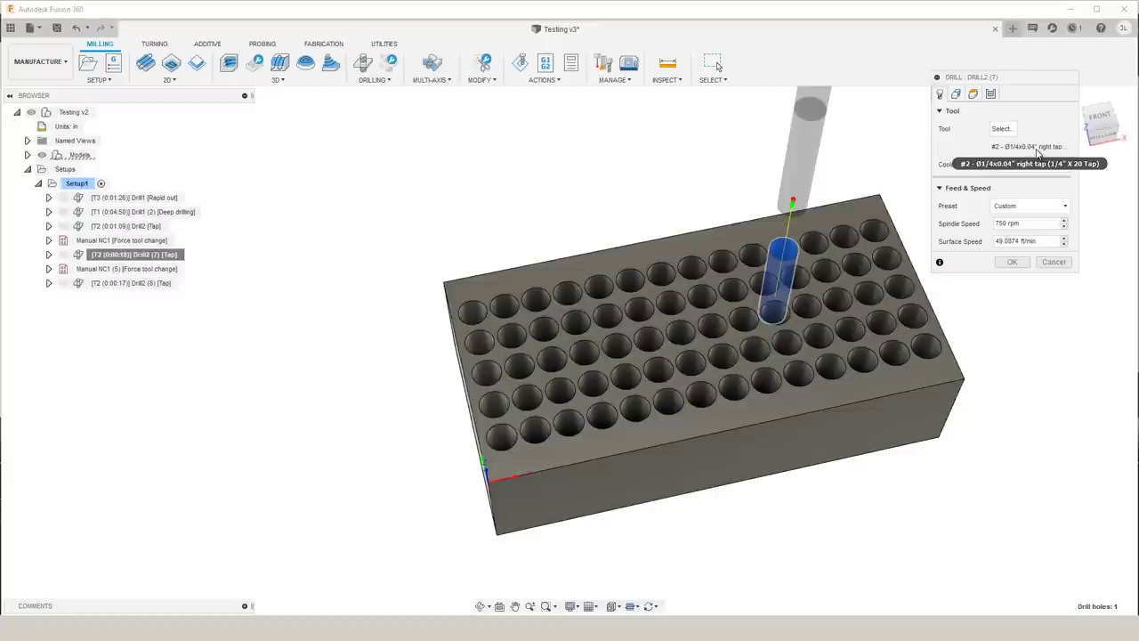
{"action": "left_click", "coordinate": [1013, 263]}
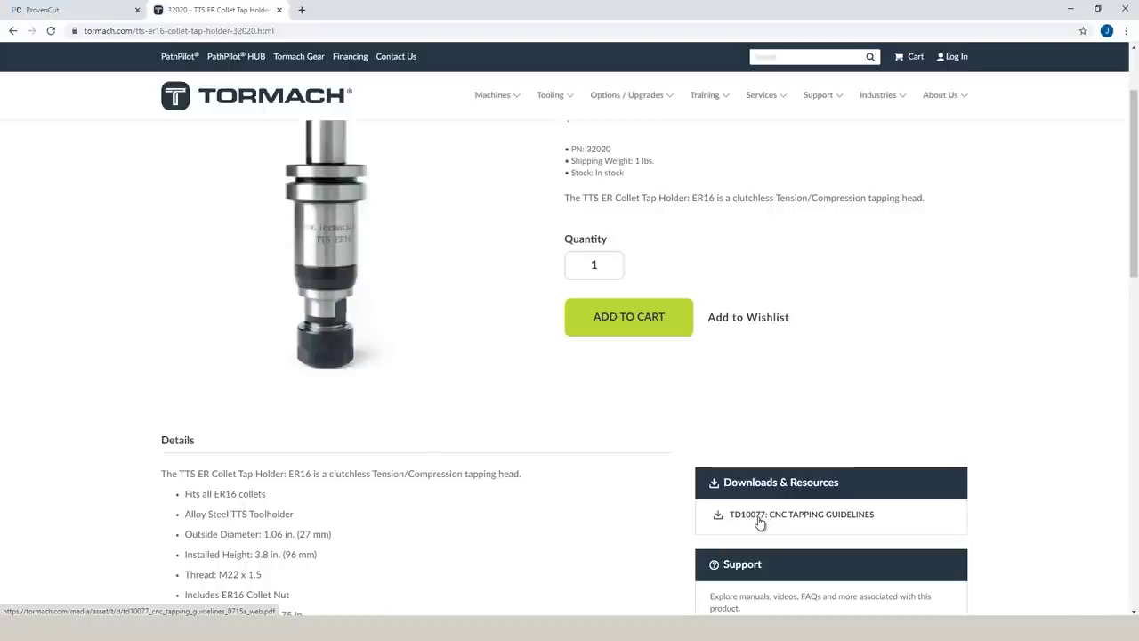
- In the browser, download the TD10077 CNC Tapping Guidelines PDF from the Tormach tap holder page, open it and read through it
{"action": "left_click", "coordinate": [759, 516]}
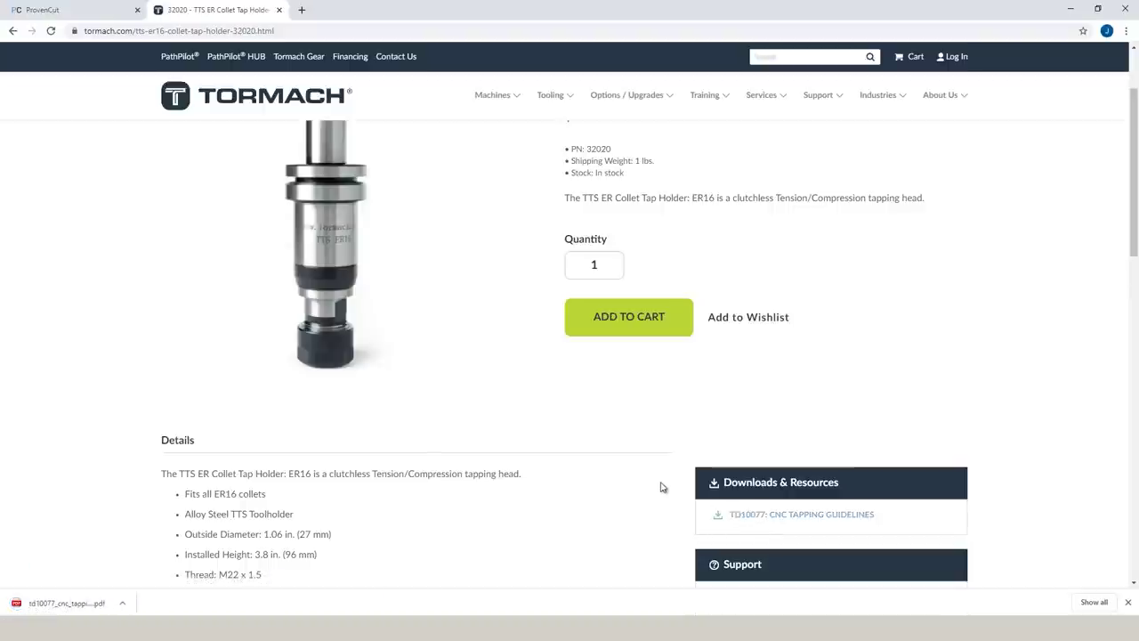
{"action": "left_click", "coordinate": [116, 608]}
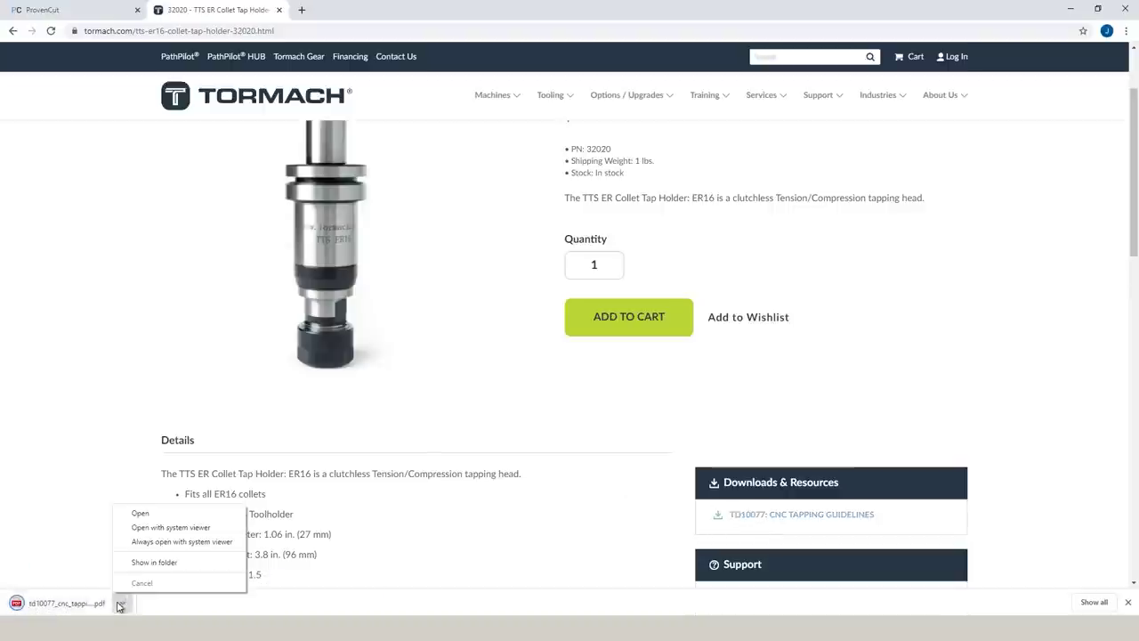
{"action": "left_click", "coordinate": [153, 514]}
{"action": "scroll", "coordinate": [472, 149], "scroll_direction": "down", "scroll_amount": 10}
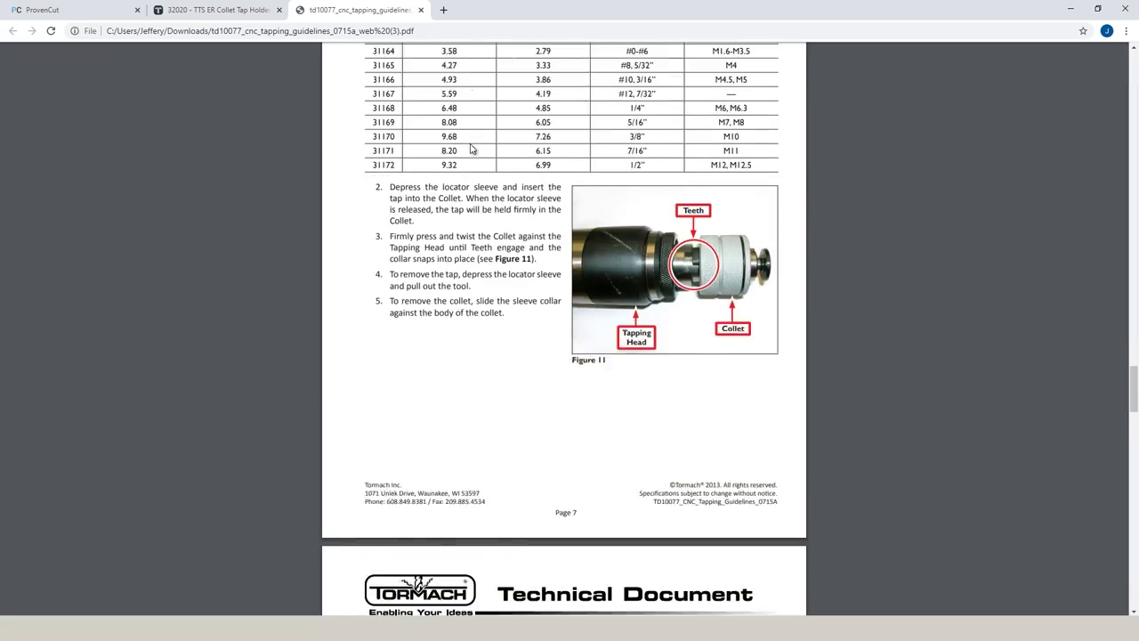
{"action": "scroll", "coordinate": [472, 150], "scroll_direction": "down", "scroll_amount": 9}
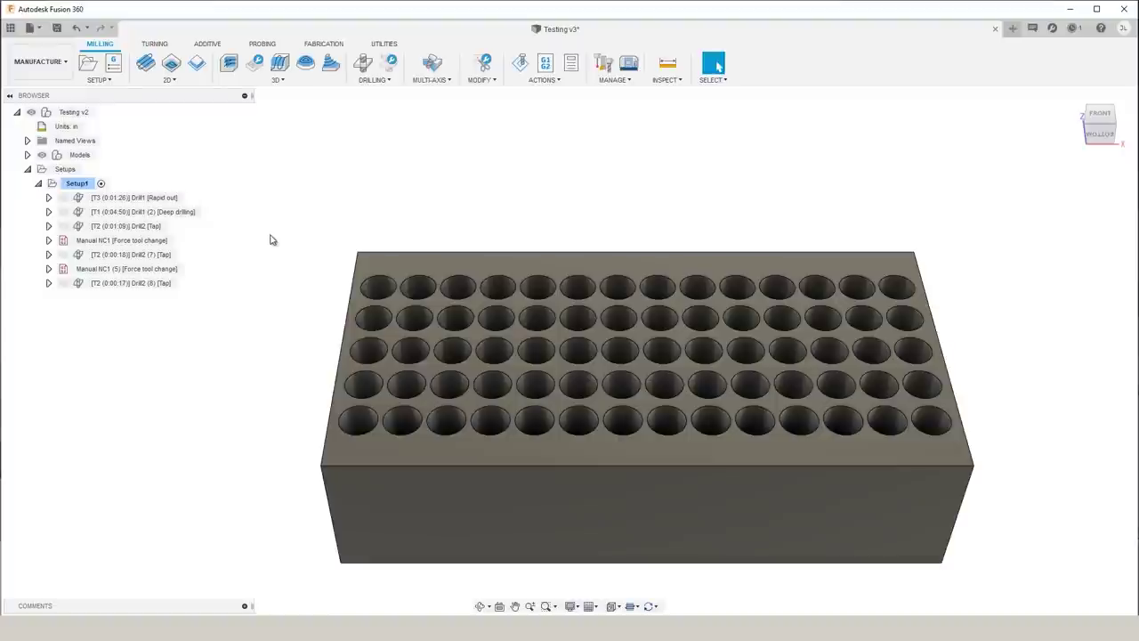
- Edit the Drill2 (8) tapping operation so it targets the second-to-last hole in the back row instead of its current hole
{"action": "left_click", "coordinate": [165, 283]}
{"action": "right_click", "coordinate": [160, 282]}
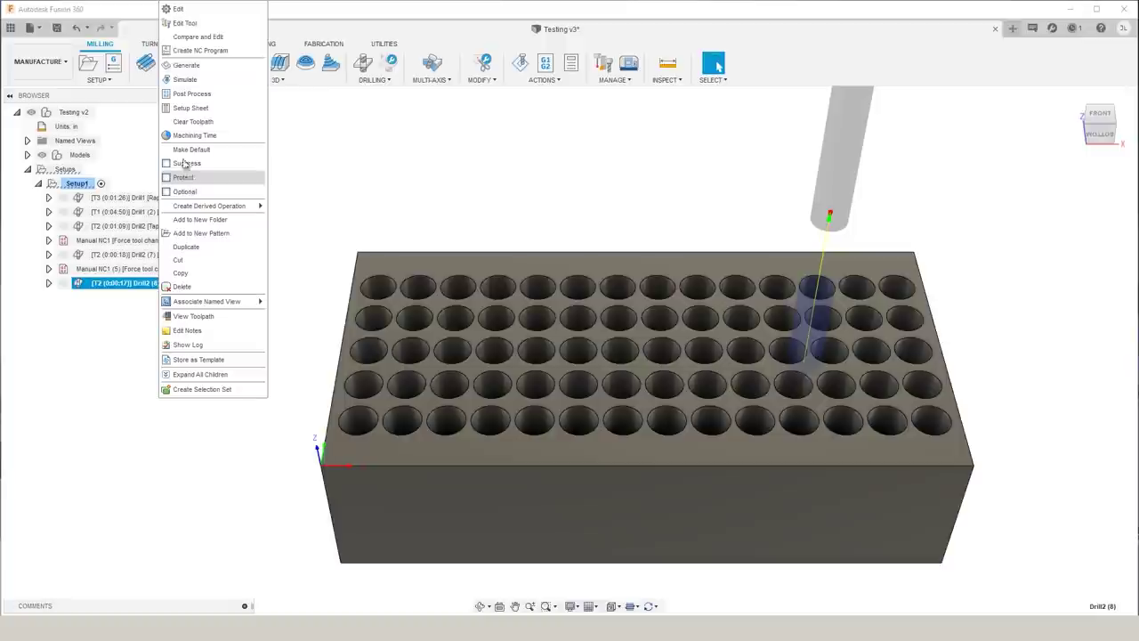
{"action": "left_click", "coordinate": [185, 16]}
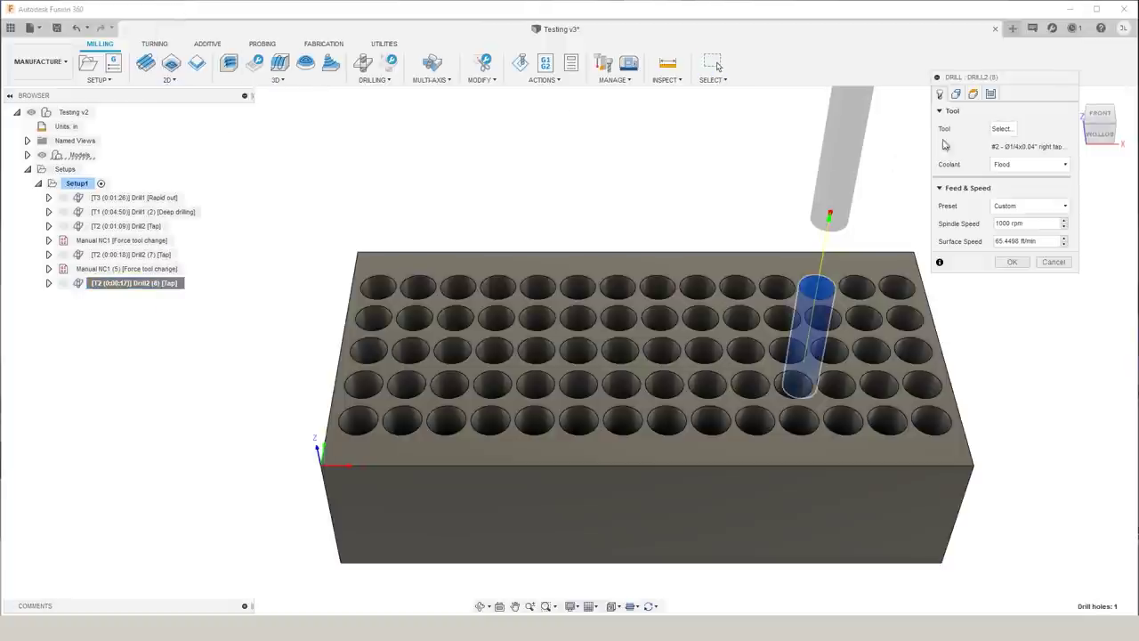
{"action": "left_click", "coordinate": [957, 94]}
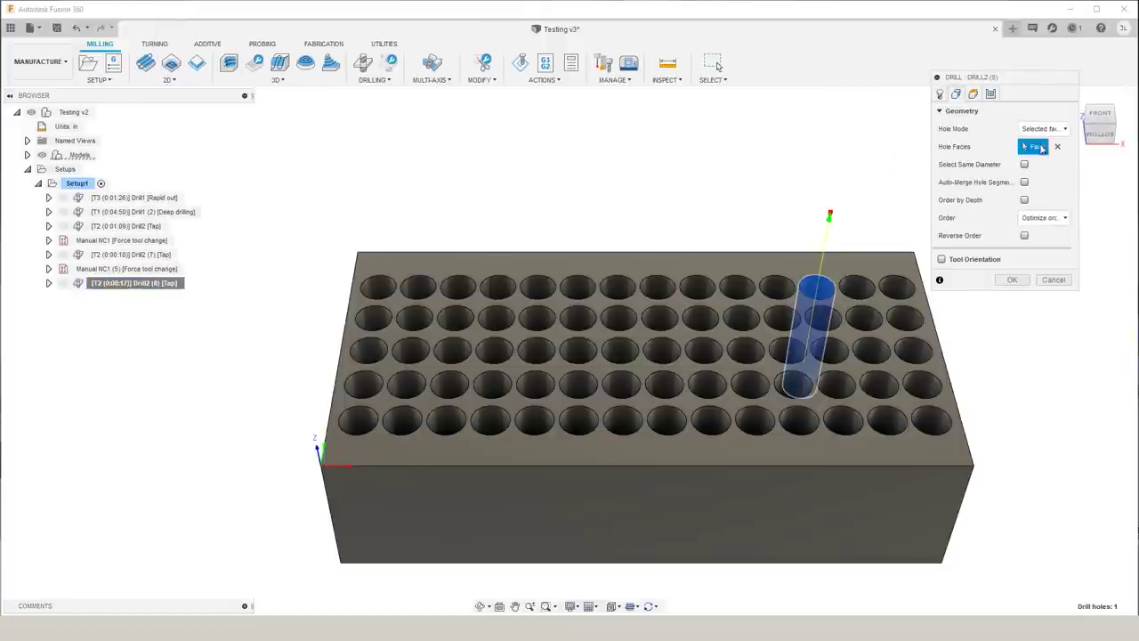
{"action": "left_click", "coordinate": [1059, 147]}
{"action": "left_click", "coordinate": [859, 287]}
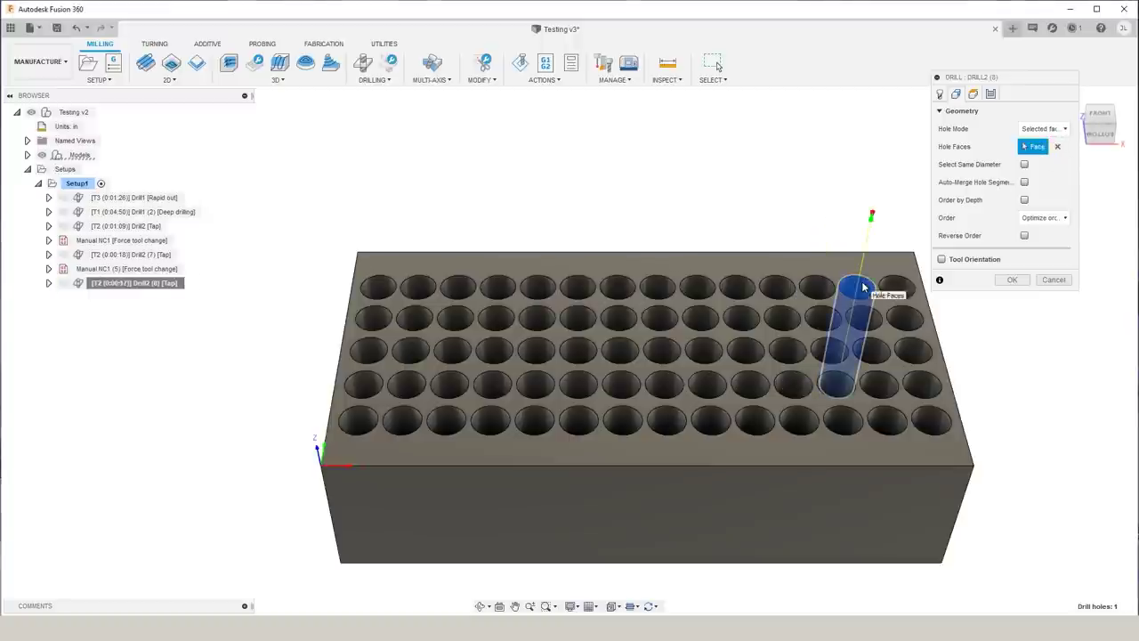
{"action": "left_click", "coordinate": [1012, 280]}
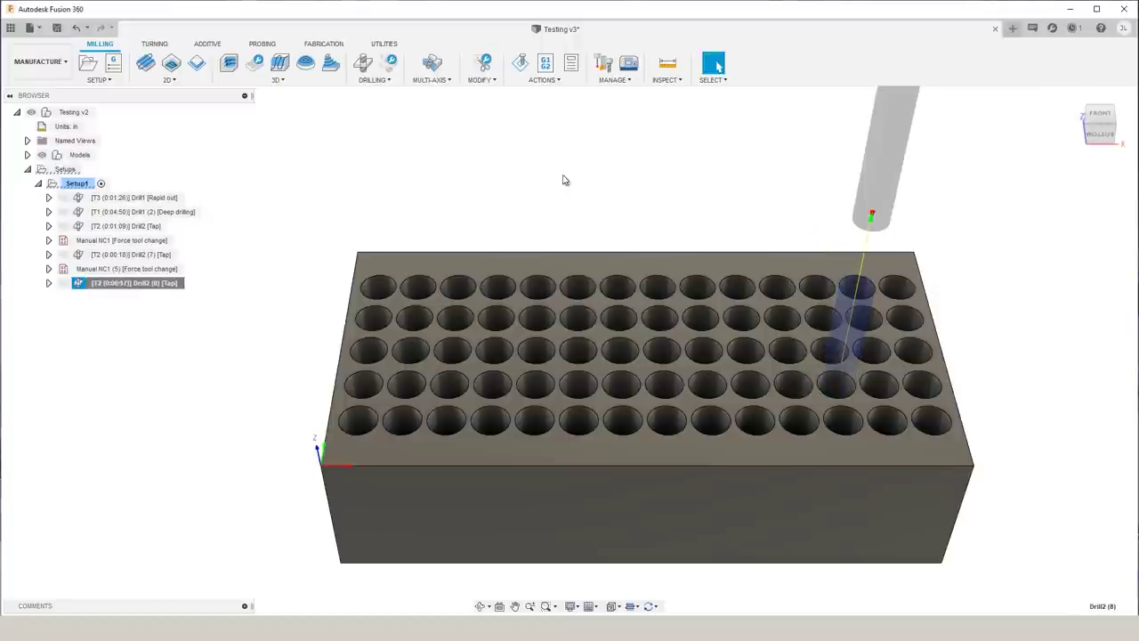
- Post-process Drill2 (8) as program 1001 and, in Visual Studio Code, add a P dwell word before F40. on the G84 line and save
{"action": "left_click", "coordinate": [546, 68]}
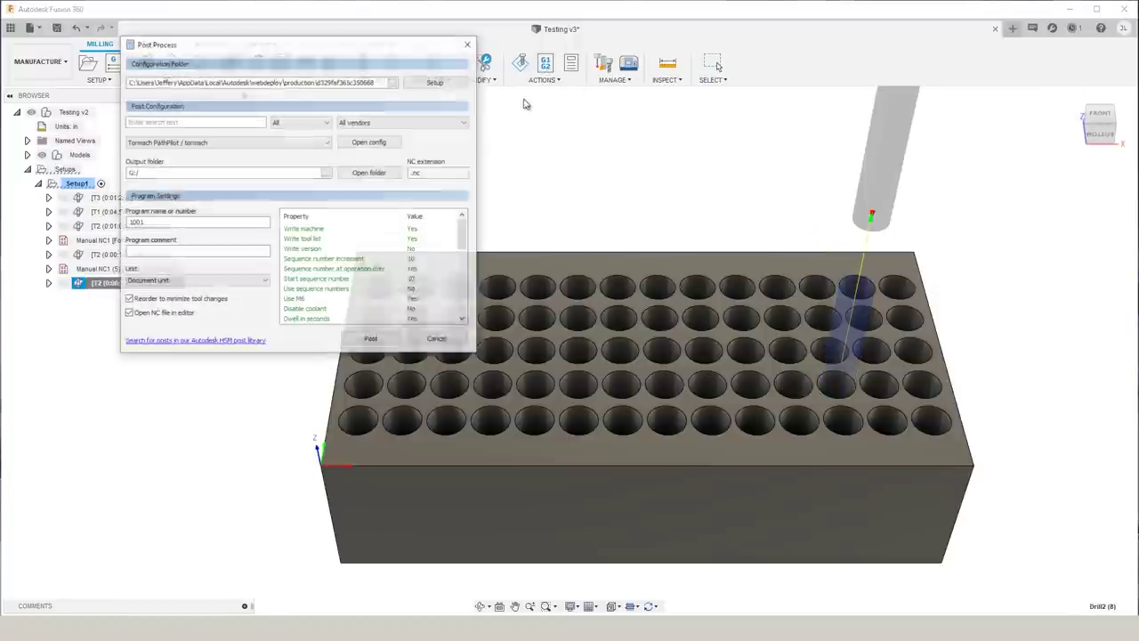
{"action": "left_click", "coordinate": [383, 340]}
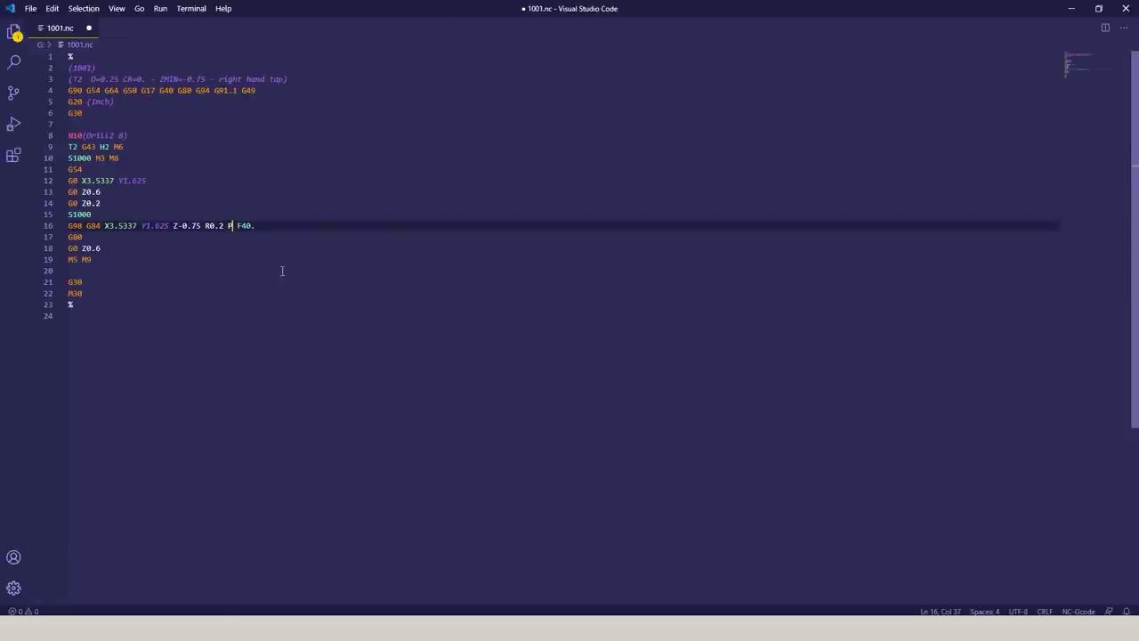
{"action": "type", "text": "0."}
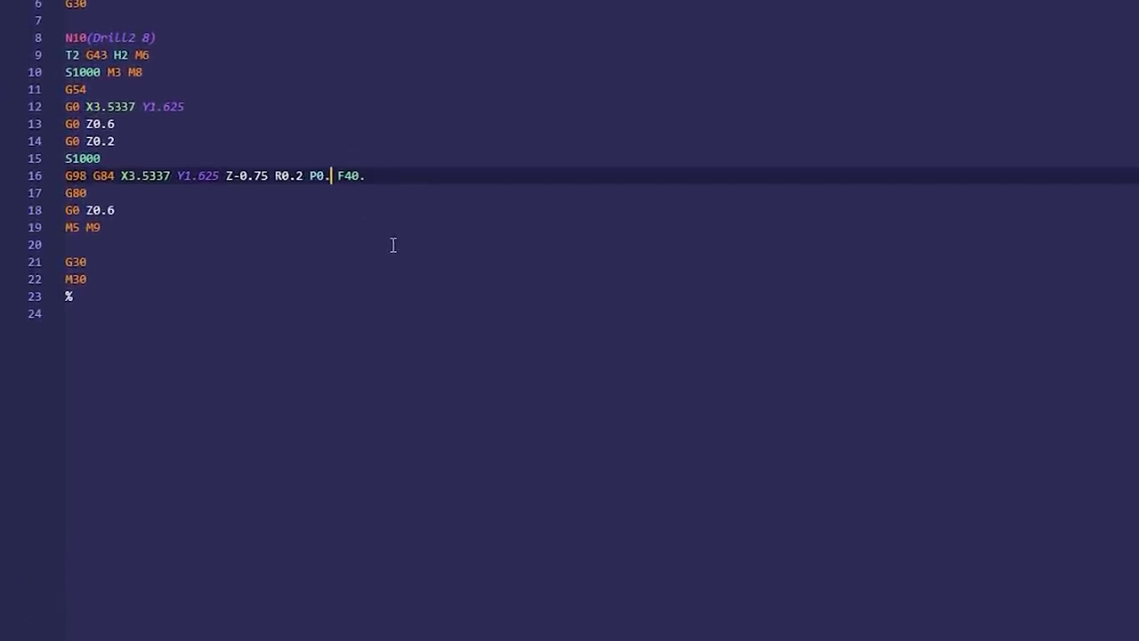
{"action": "key", "text": "ctrl+s"}
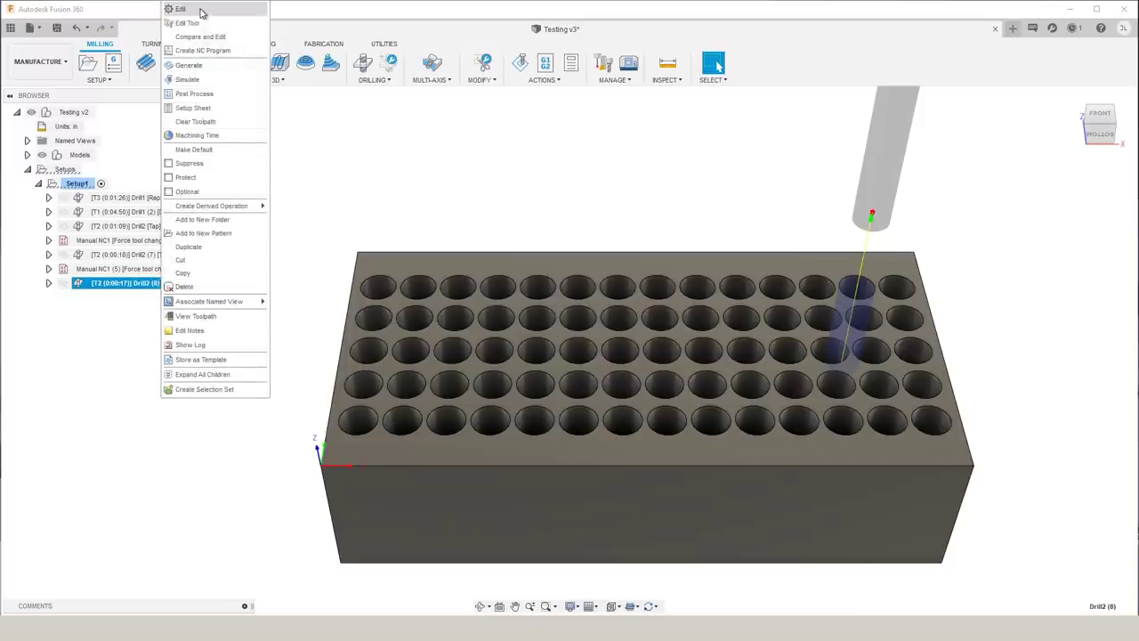
- Set Drill2 (8) to a 1250 rpm spindle speed on the last hole of the back row and post-process it
{"action": "left_click", "coordinate": [201, 11]}
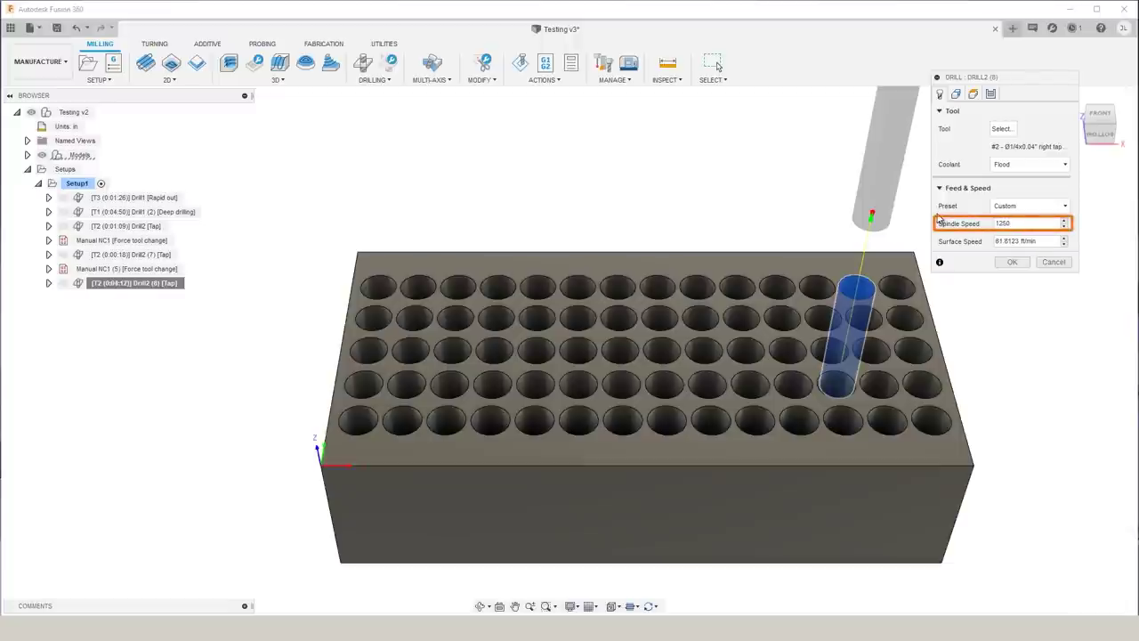
{"action": "left_click", "coordinate": [955, 94]}
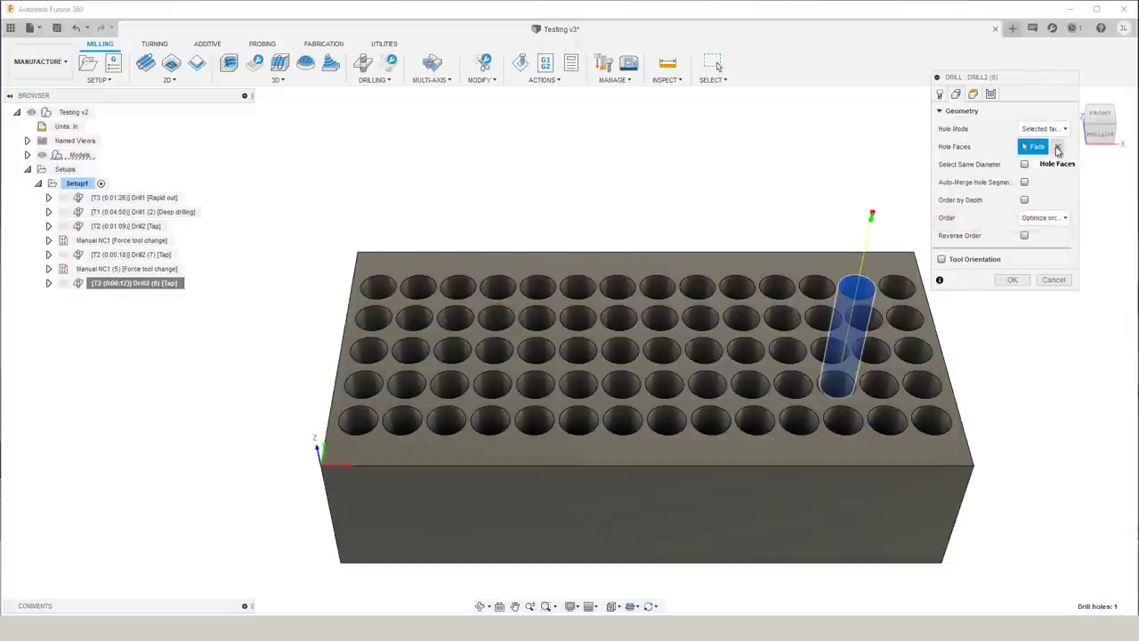
{"action": "left_click", "coordinate": [1012, 277]}
{"action": "left_click", "coordinate": [546, 62]}
{"action": "left_click", "coordinate": [363, 342]}
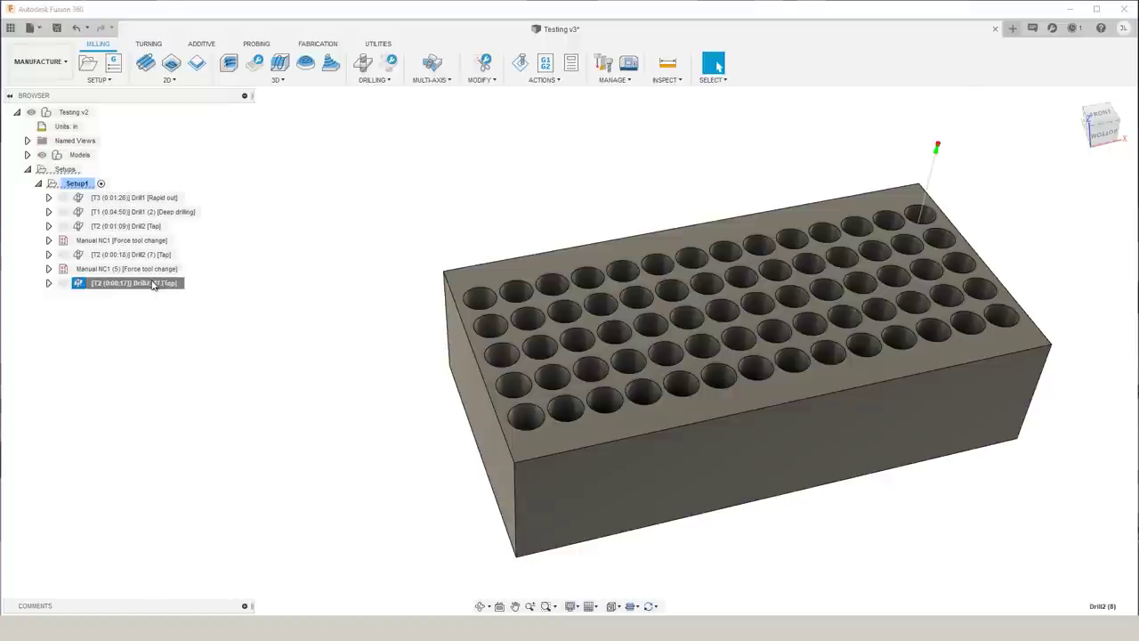
- Edit Drill2 (8) to tap only the first hole of the second row from the back at a 525 rpm spindle speed
{"action": "right_click", "coordinate": [153, 283]}
{"action": "left_click", "coordinate": [196, 12]}
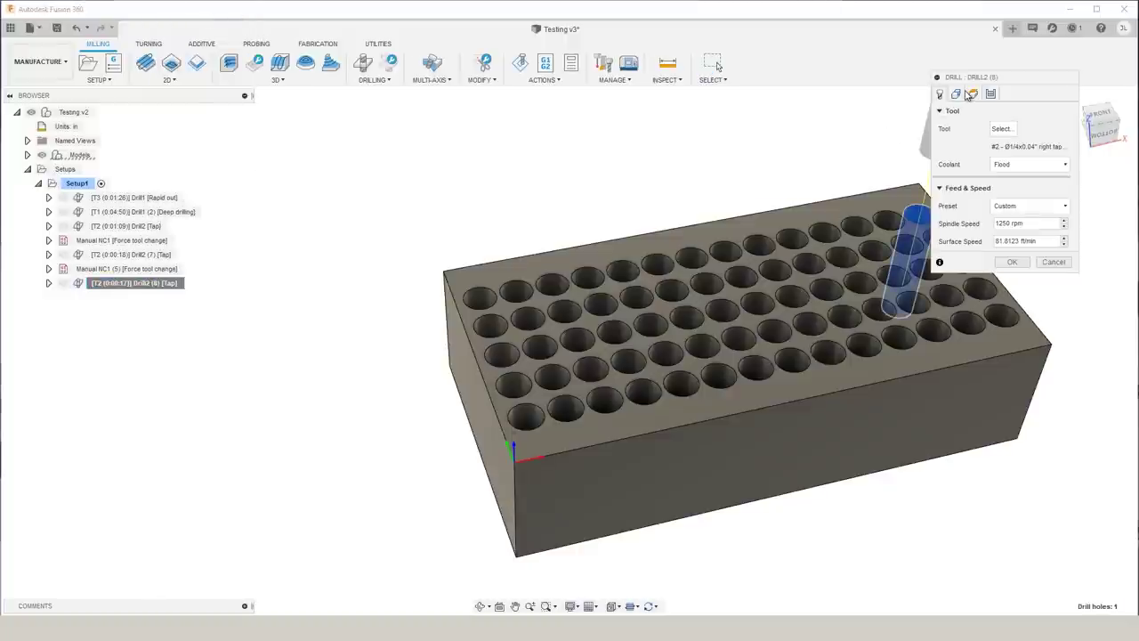
{"action": "left_click", "coordinate": [958, 94]}
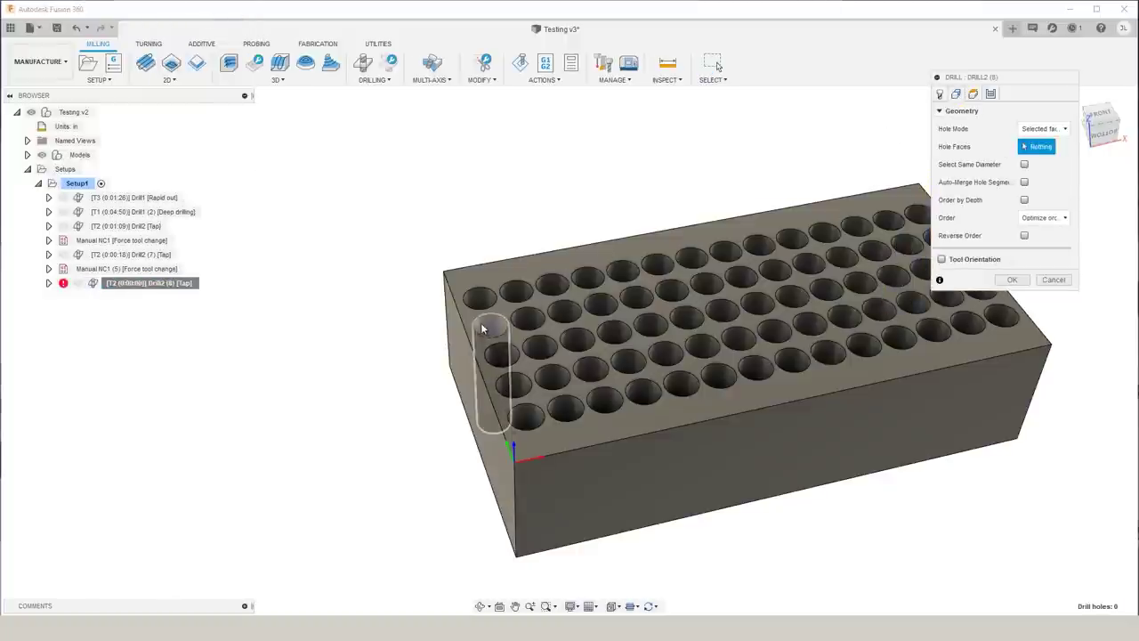
{"action": "left_click", "coordinate": [495, 347]}
{"action": "left_click", "coordinate": [940, 94]}
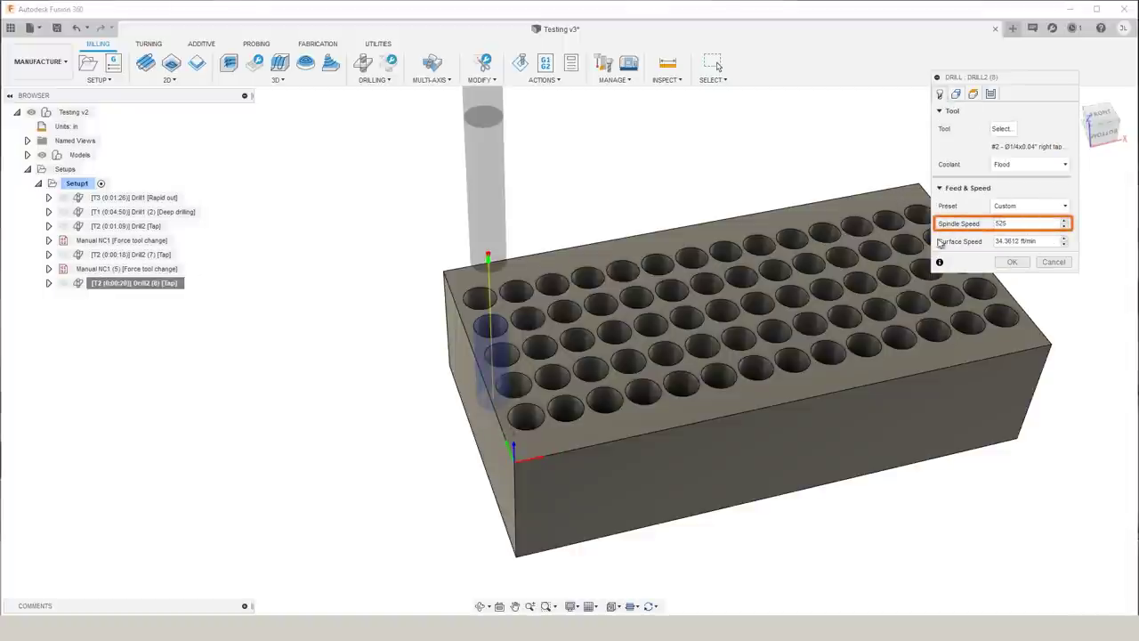
{"action": "left_click", "coordinate": [1014, 261]}
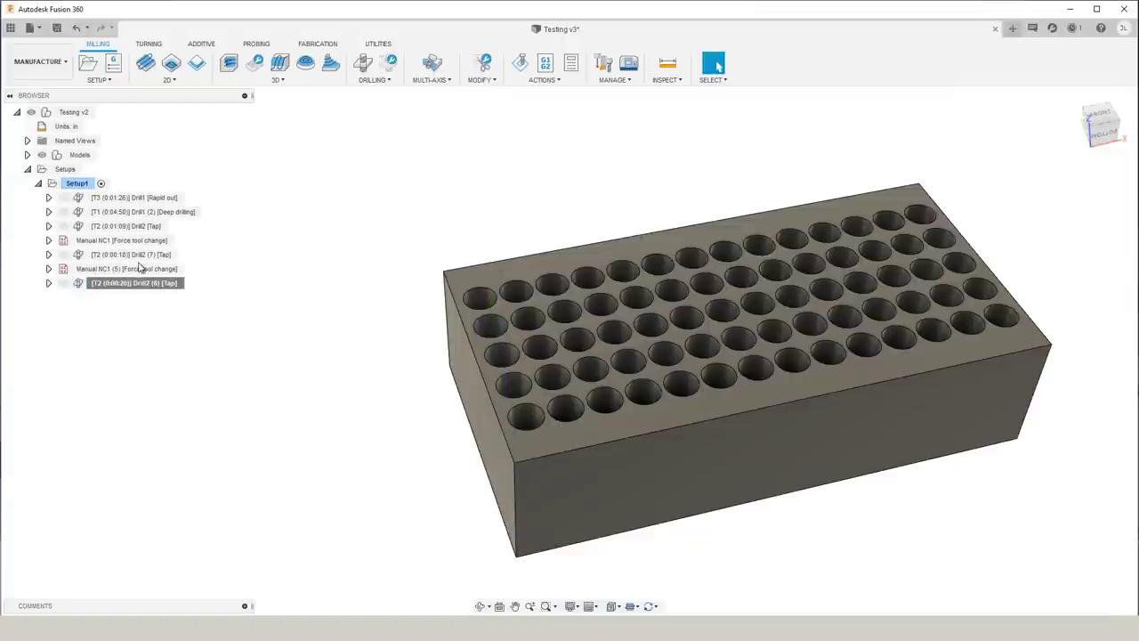
- Post-process Drill2 (8) as program 1001, overwrite 1001.nc on the USB drive, and place the text cursor before F21. on the G84 line
{"action": "left_click", "coordinate": [126, 285]}
{"action": "left_click", "coordinate": [548, 67]}
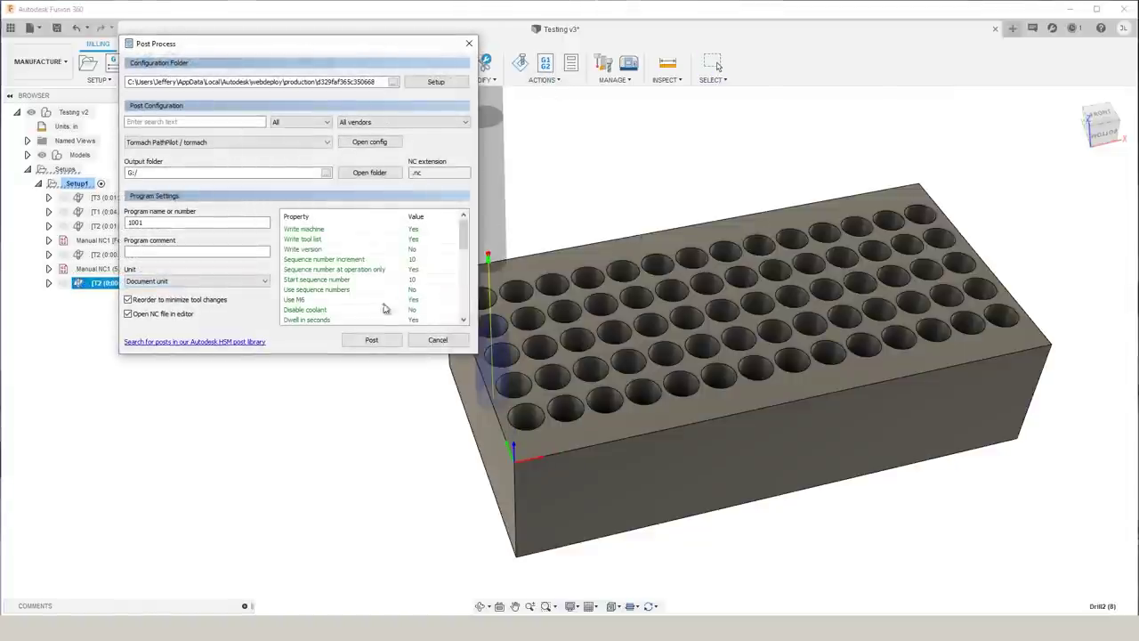
{"action": "left_click", "coordinate": [372, 341]}
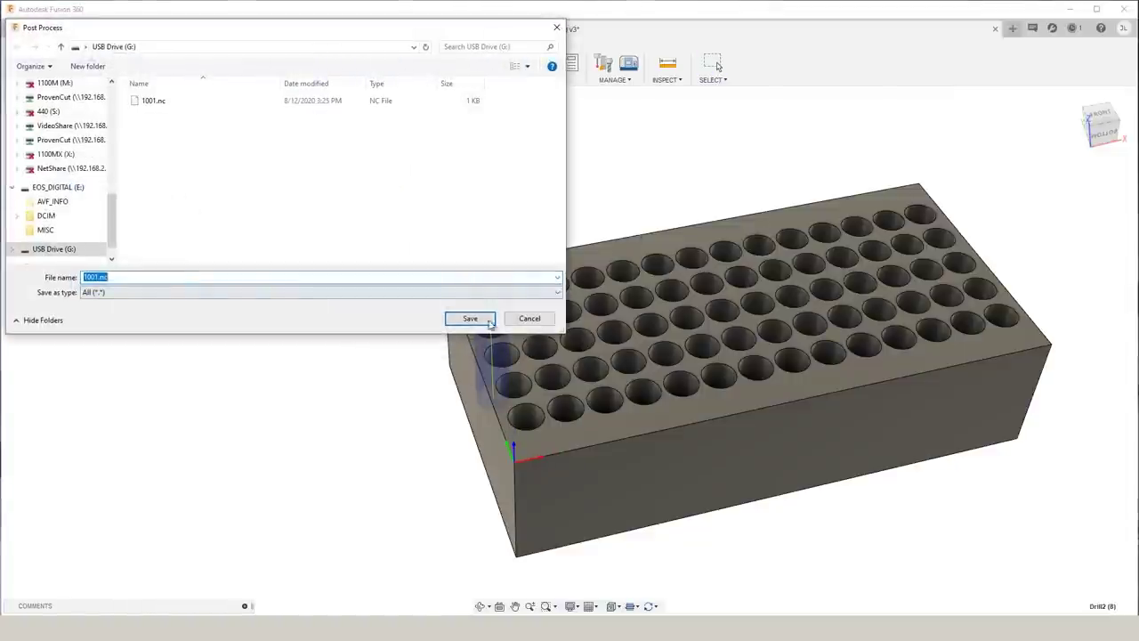
{"action": "left_click", "coordinate": [472, 318]}
{"action": "left_click", "coordinate": [602, 312]}
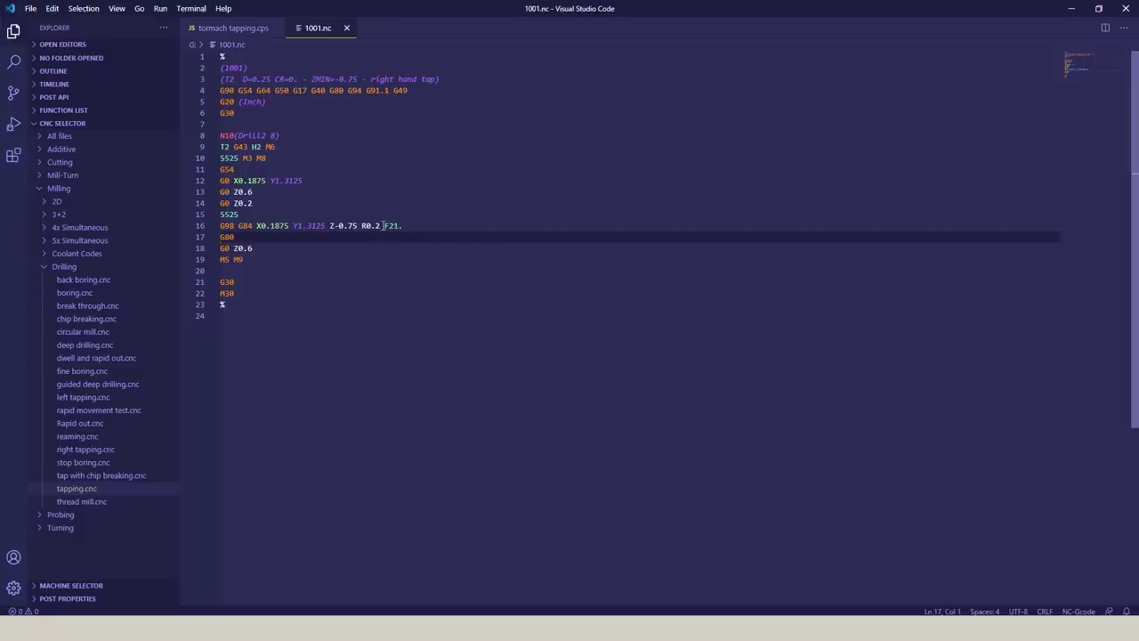
{"action": "left_click", "coordinate": [381, 226]}
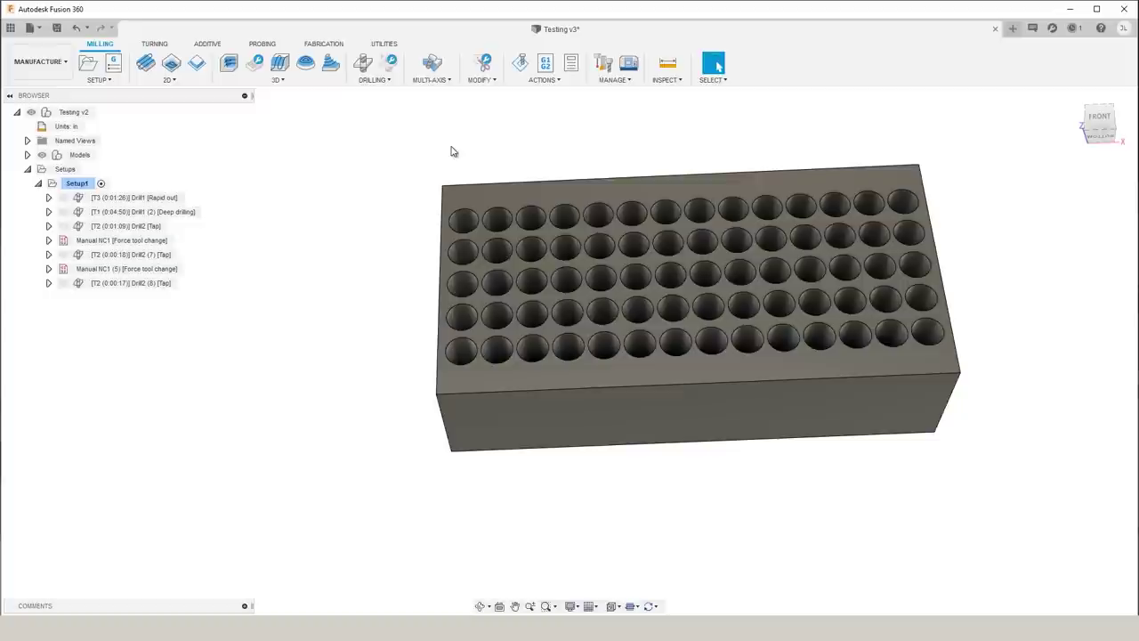
- Open the Tormach PathPilot post configuration in Visual Studio Code and save a copy to the Desktop as "tormach tapping.cps"
{"action": "left_click", "coordinate": [546, 69]}
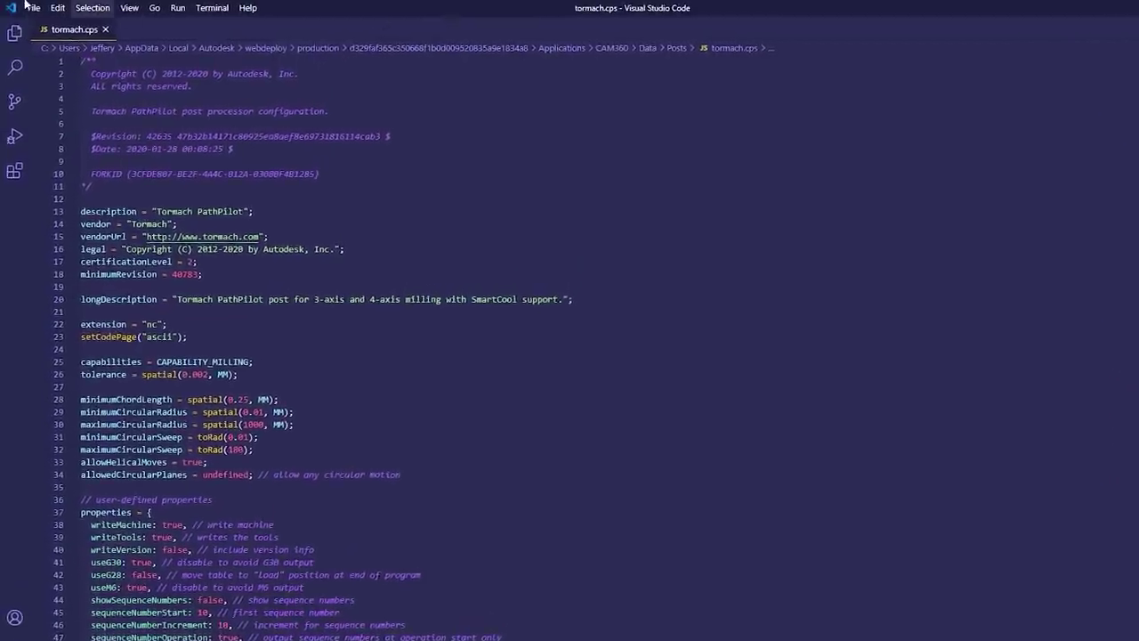
{"action": "left_click", "coordinate": [30, 7]}
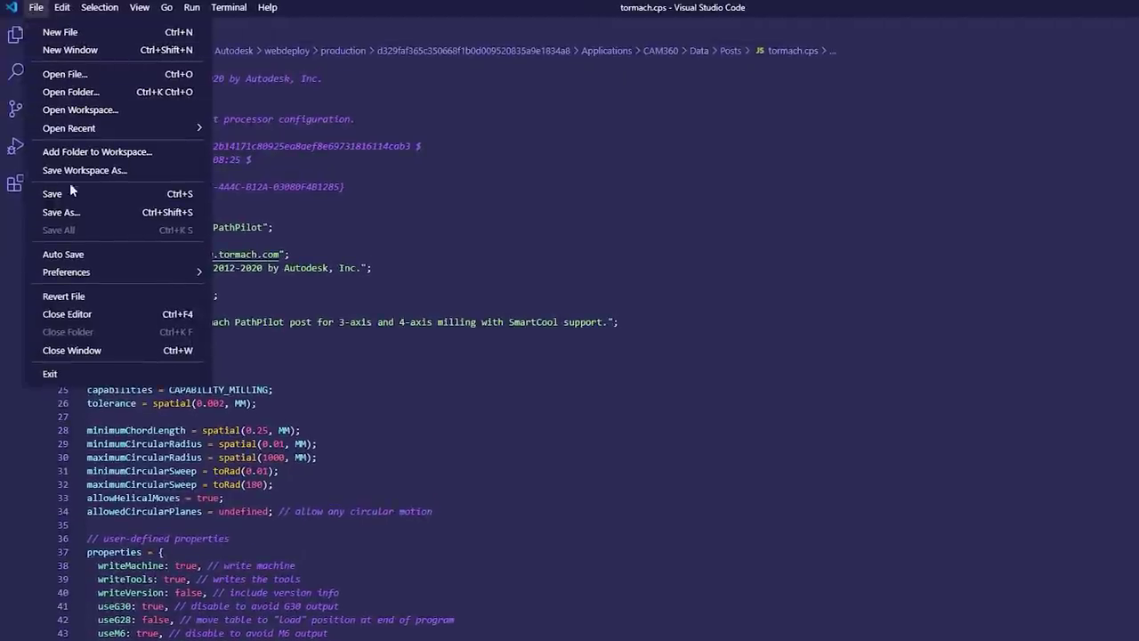
{"action": "left_click", "coordinate": [73, 214]}
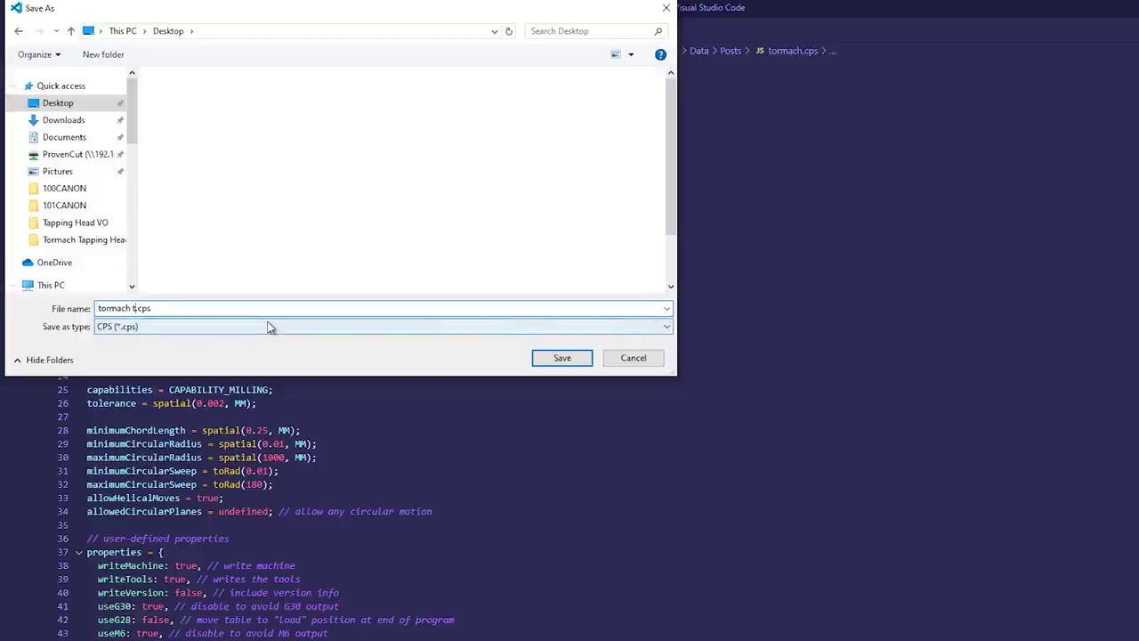
{"action": "key", "text": "Return"}
- Run the post on the milling drilling sample tapping.cnc and examine the end of the G84 line in the output
{"action": "left_click", "coordinate": [13, 34]}
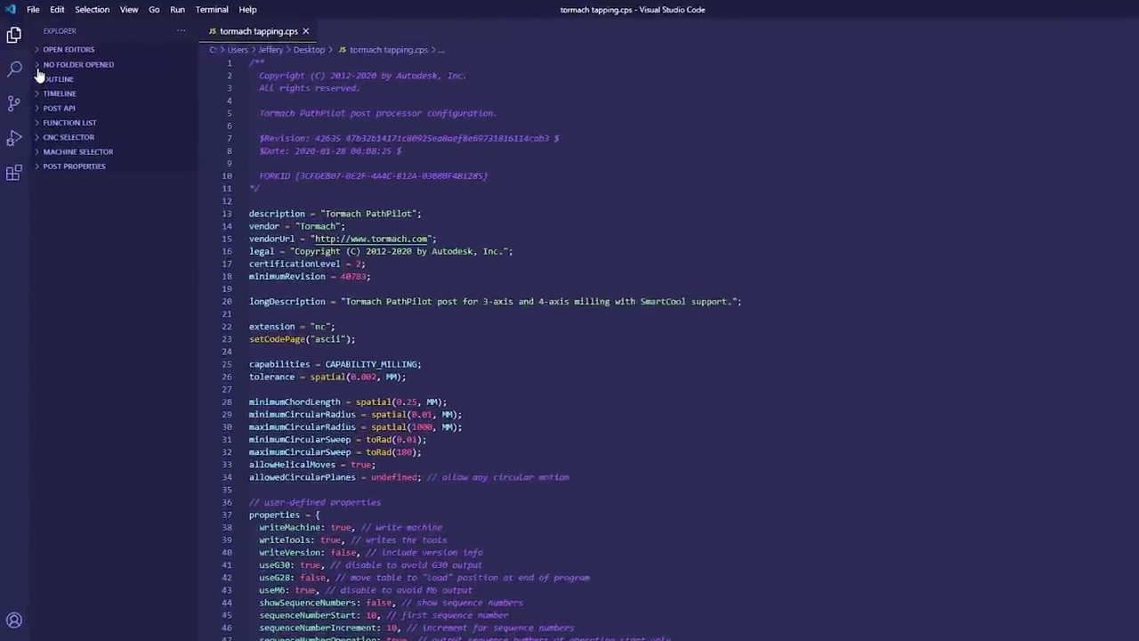
{"action": "left_click", "coordinate": [45, 136]}
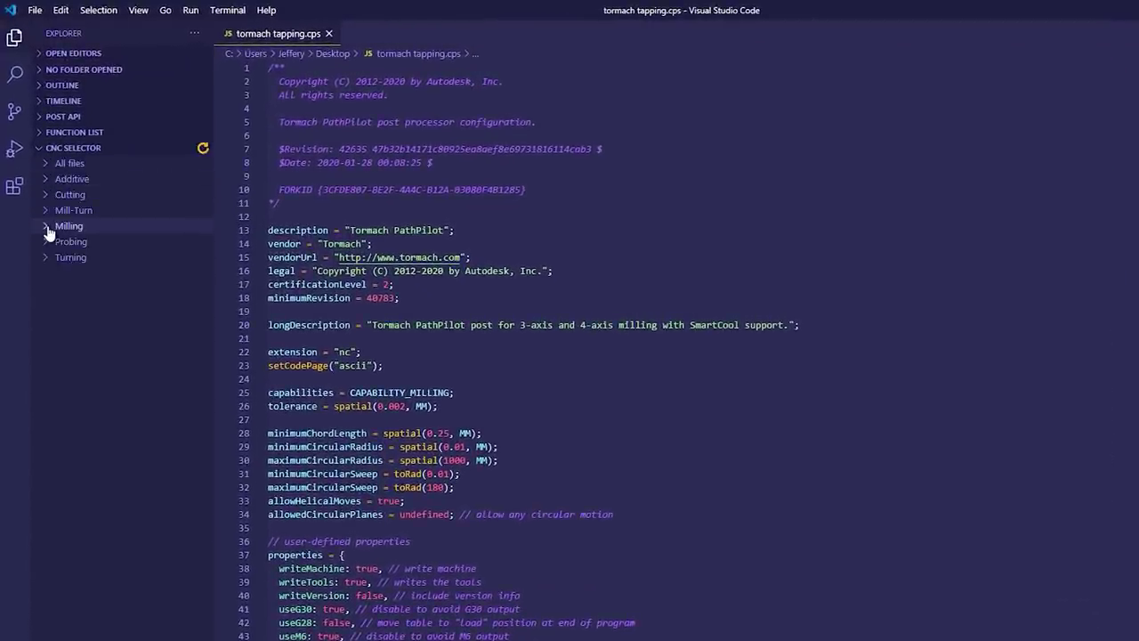
{"action": "left_click", "coordinate": [49, 228]}
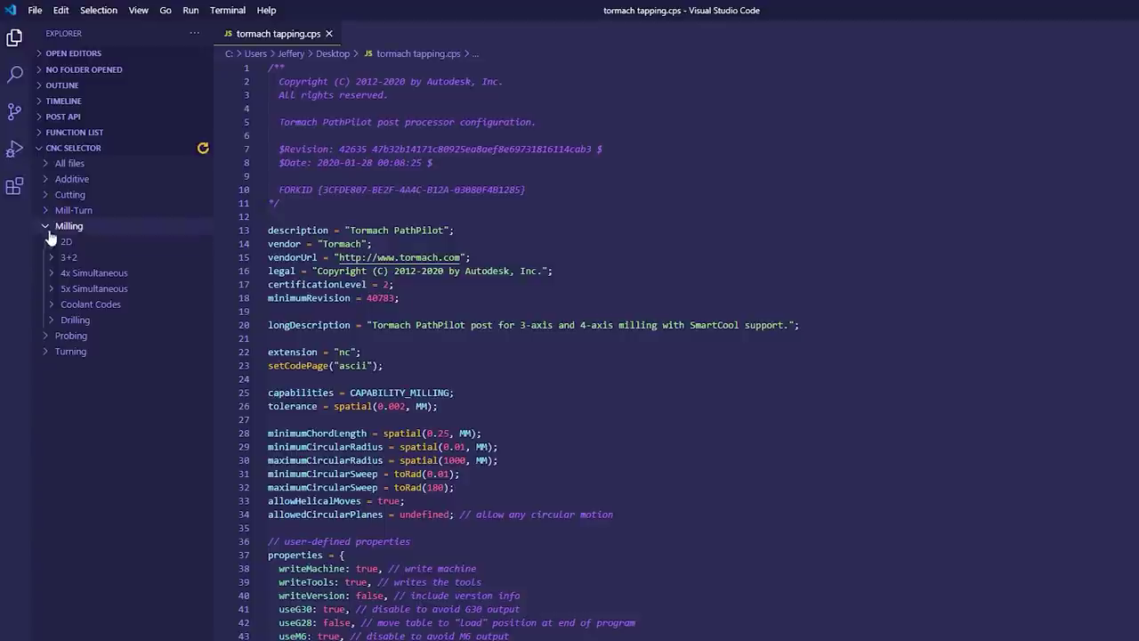
{"action": "left_click", "coordinate": [52, 319]}
{"action": "left_click", "coordinate": [71, 587]}
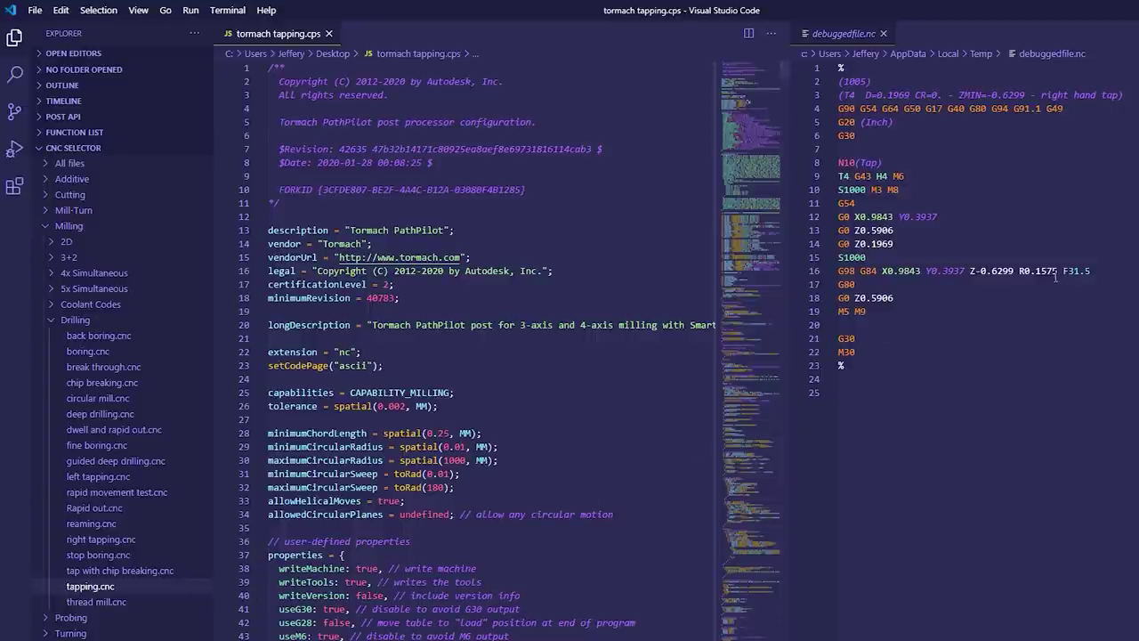
{"action": "left_click_drag", "start_coordinate": [1096, 271], "coordinate": [1016, 272]}
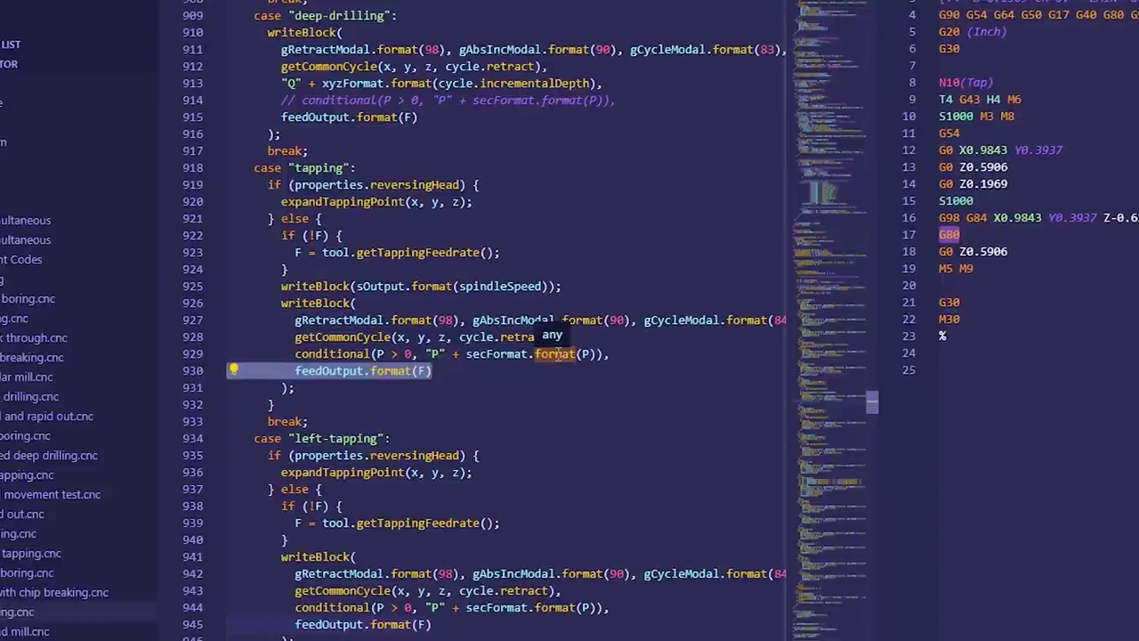
- In the "tapping" case of the post, change the P word condition to P >= 0 and save tormach tapping.cps
{"action": "left_click", "coordinate": [400, 353]}
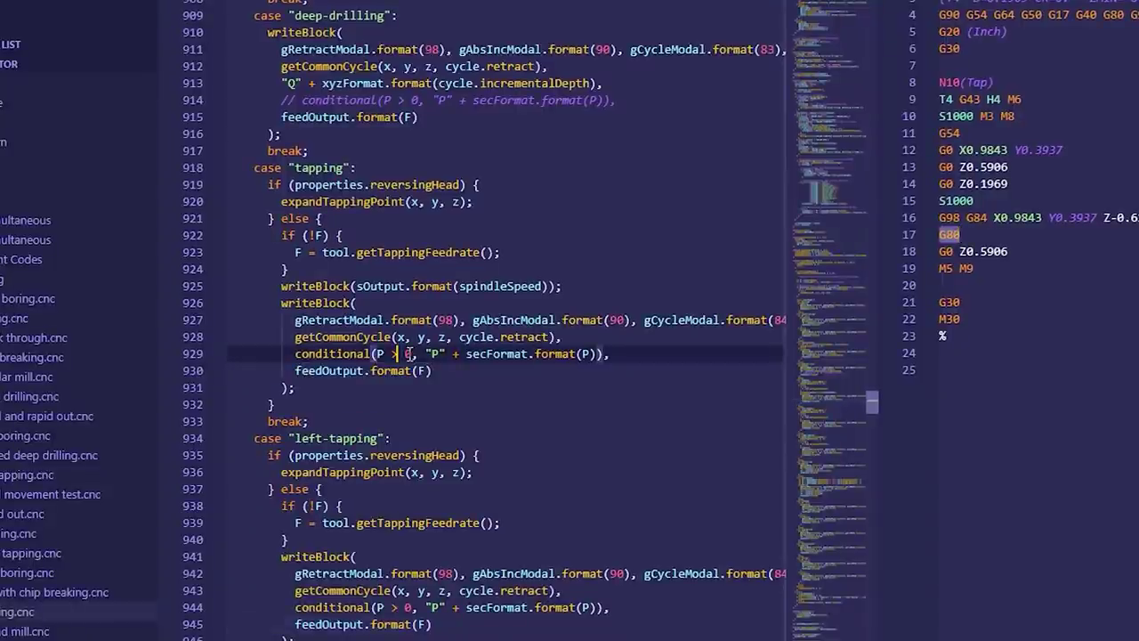
{"action": "type", "text": "="}
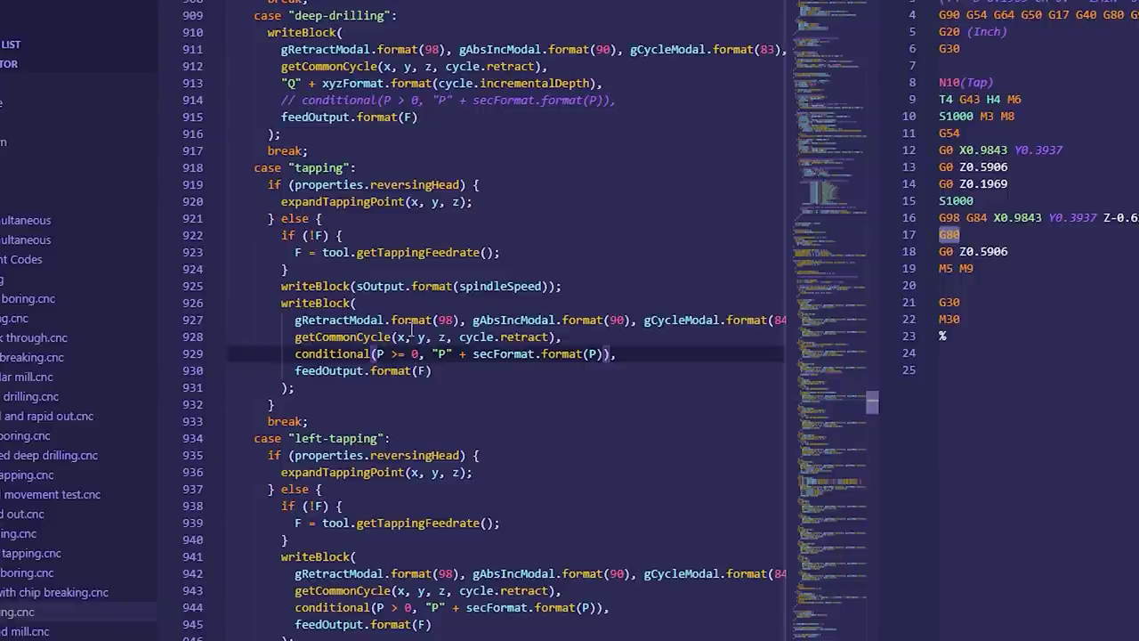
{"action": "key", "text": "ctrl+s"}
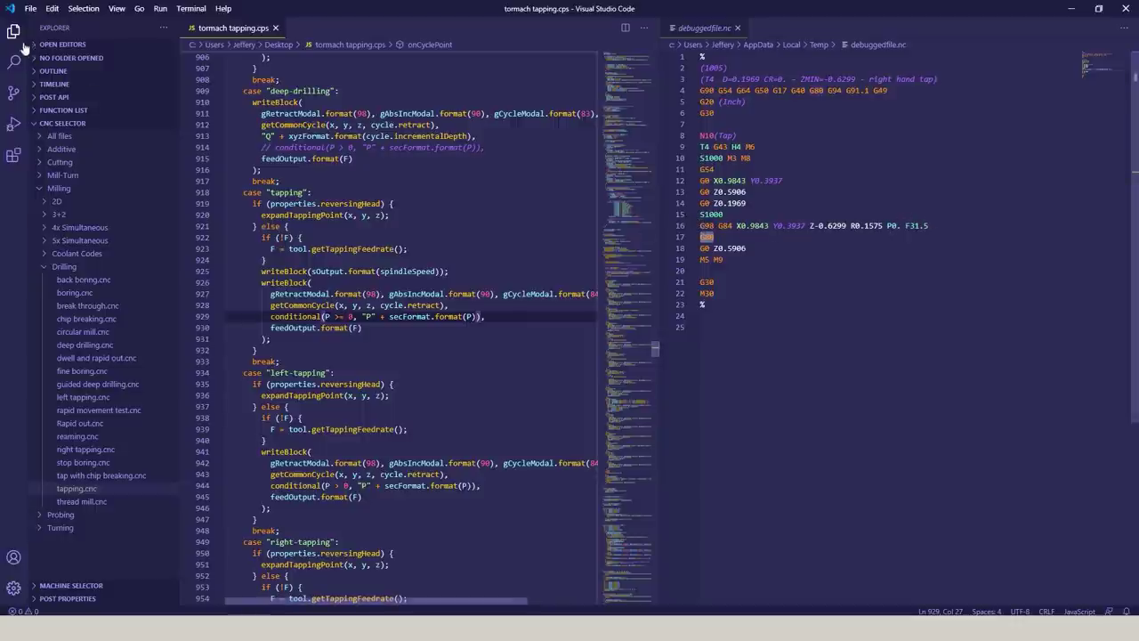
{"action": "left_click", "coordinate": [31, 8]}
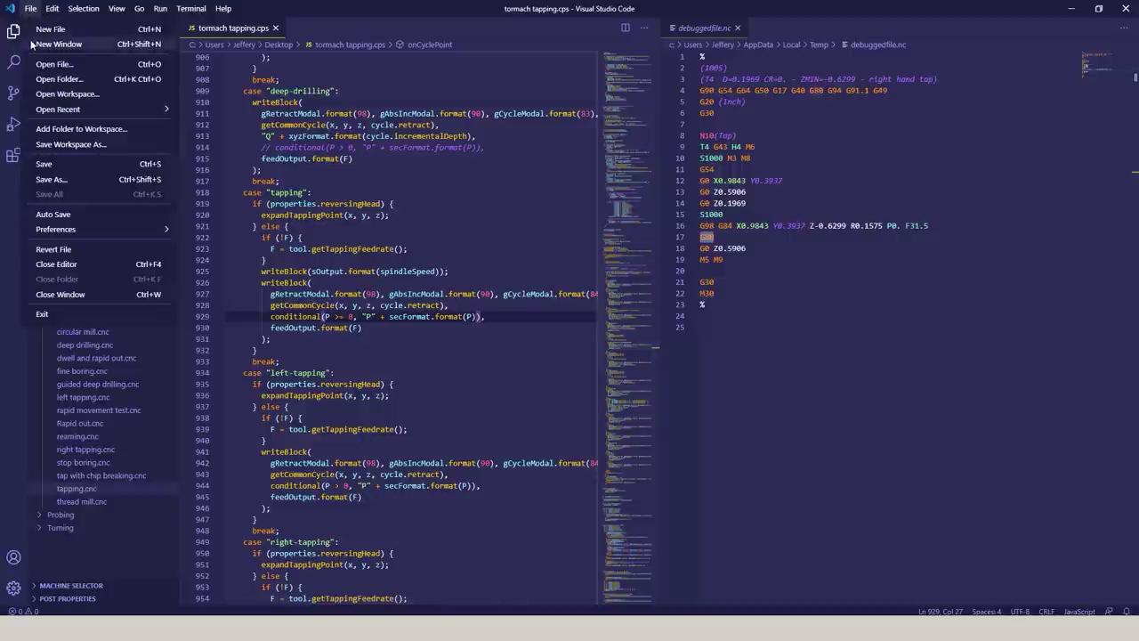
{"action": "left_click", "coordinate": [52, 165]}
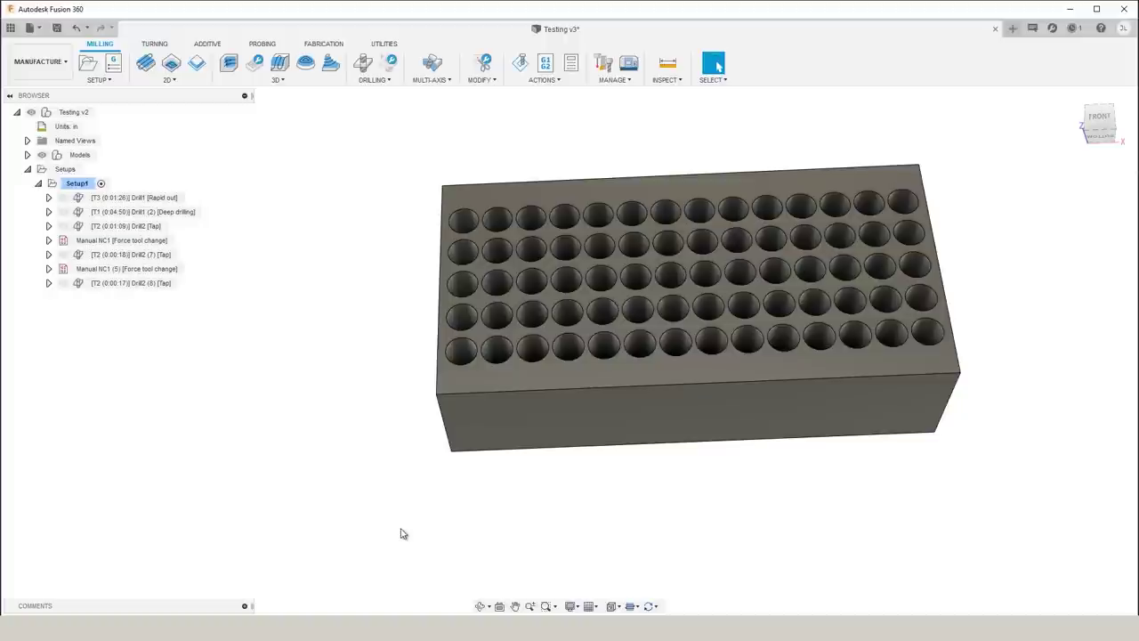
- Back in Fusion 360, switch to the Design workspace and start a sketch on the block's top face
{"action": "left_click", "coordinate": [1097, 123]}
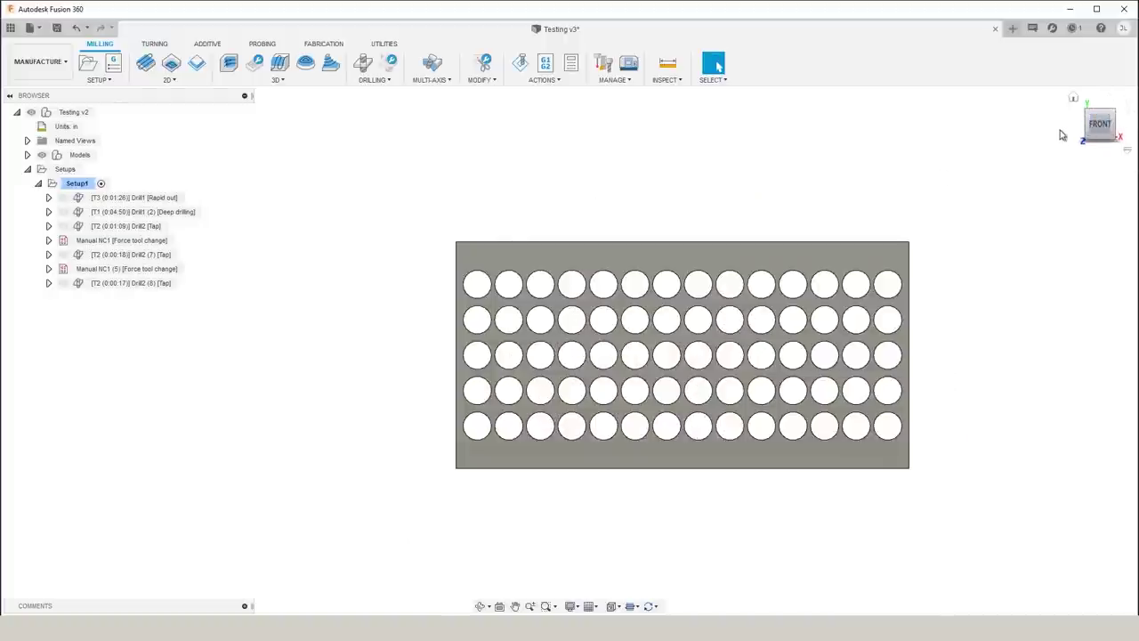
{"action": "middle_click_drag", "start_coordinate": [1025, 295], "coordinate": [1001, 330], "text": "shift"}
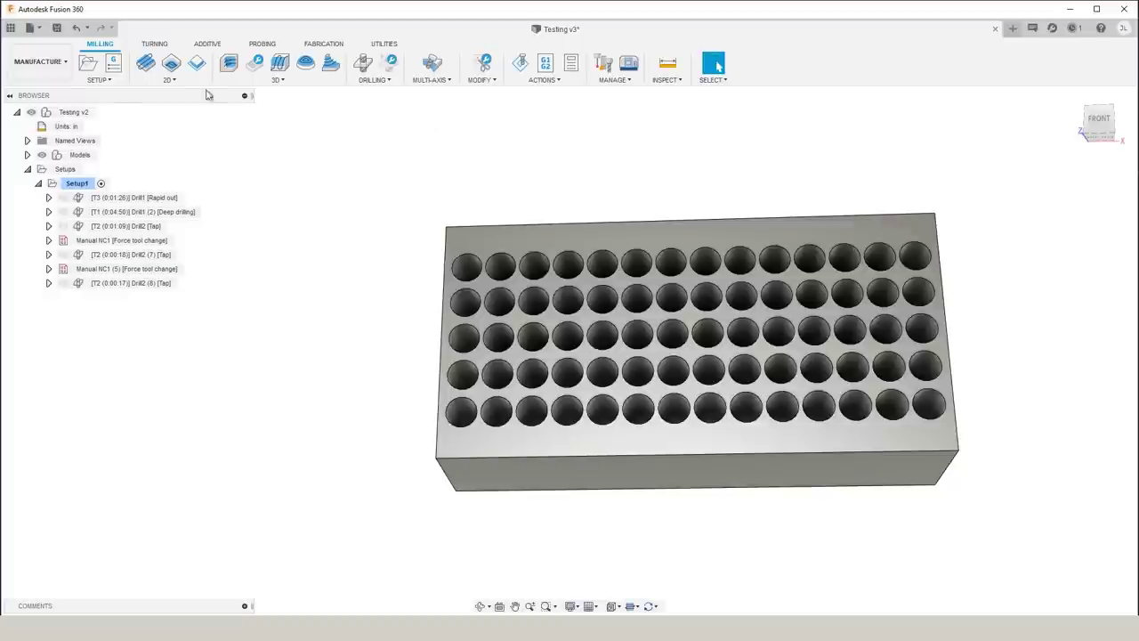
{"action": "left_click", "coordinate": [39, 61]}
{"action": "left_click", "coordinate": [35, 89]}
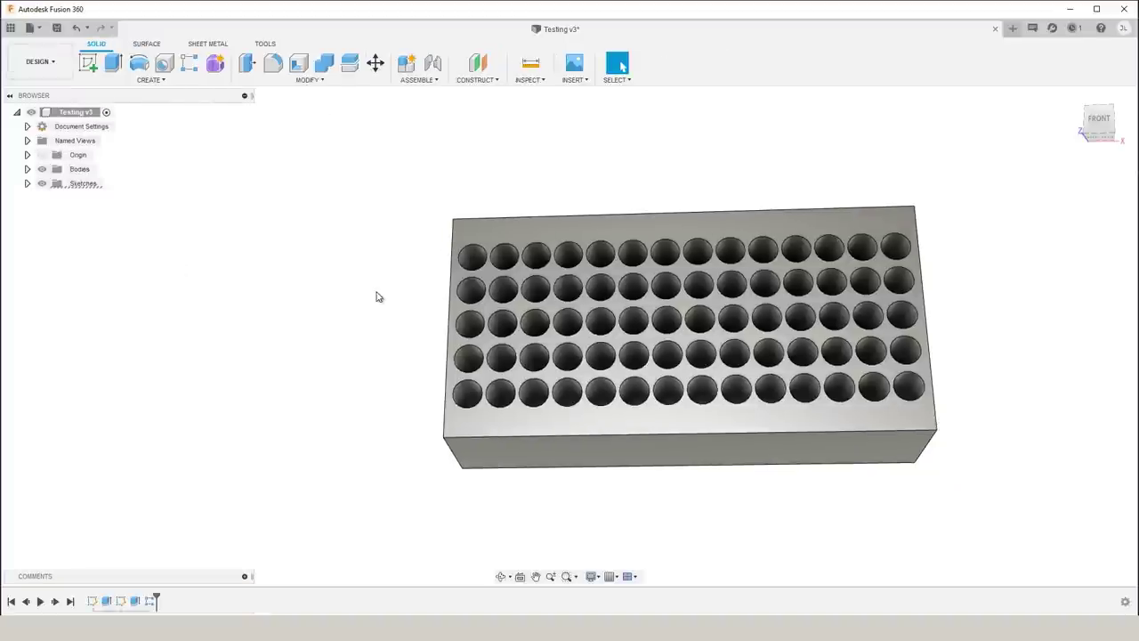
{"action": "left_click", "coordinate": [88, 62]}
{"action": "left_click", "coordinate": [506, 430]}
- Draw a closed stepped line outline around the front four rows of holes, excluding the first hole of the second row from the back
{"action": "left_click", "coordinate": [512, 353]}
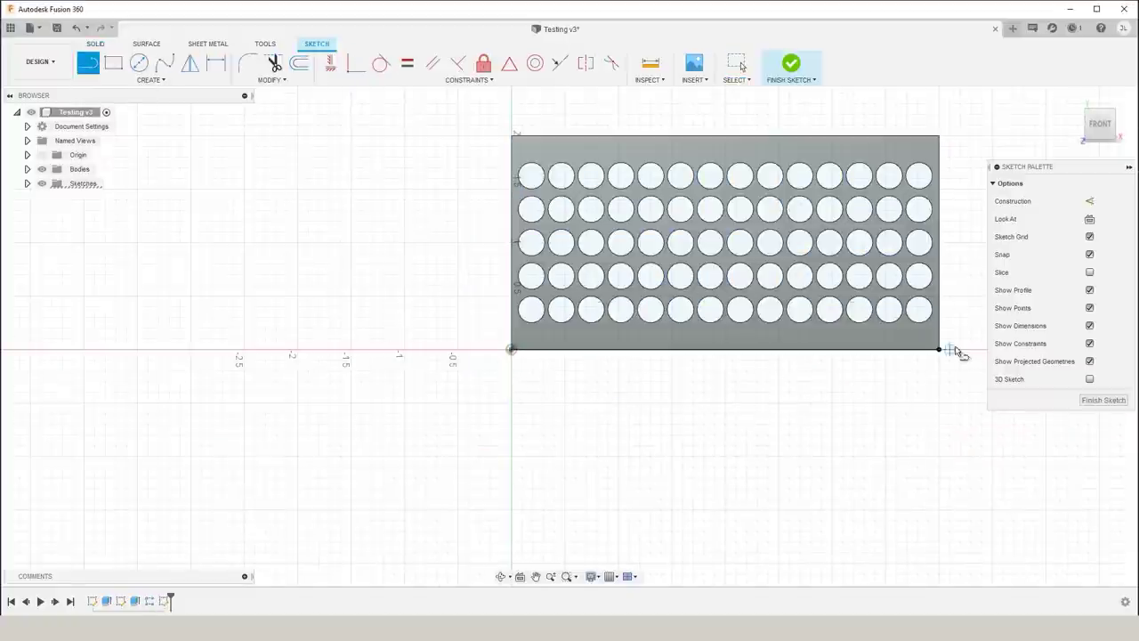
{"action": "left_click", "coordinate": [939, 349]}
{"action": "scroll", "coordinate": [946, 194], "scroll_direction": "up", "scroll_amount": 4}
{"action": "left_click", "coordinate": [941, 195]}
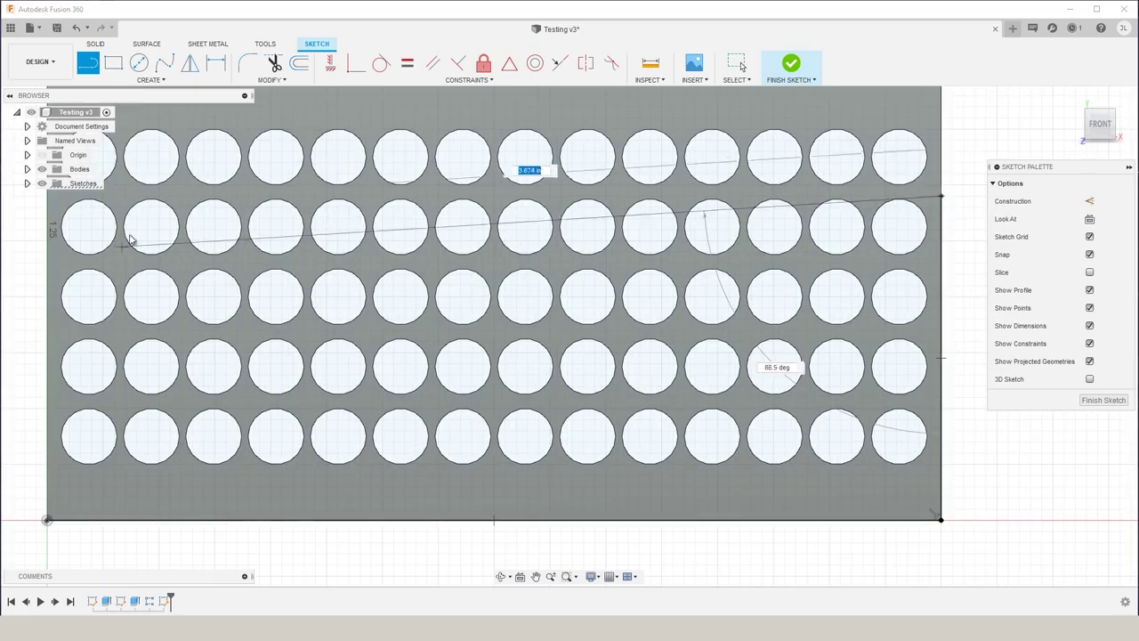
{"action": "left_click", "coordinate": [124, 196]}
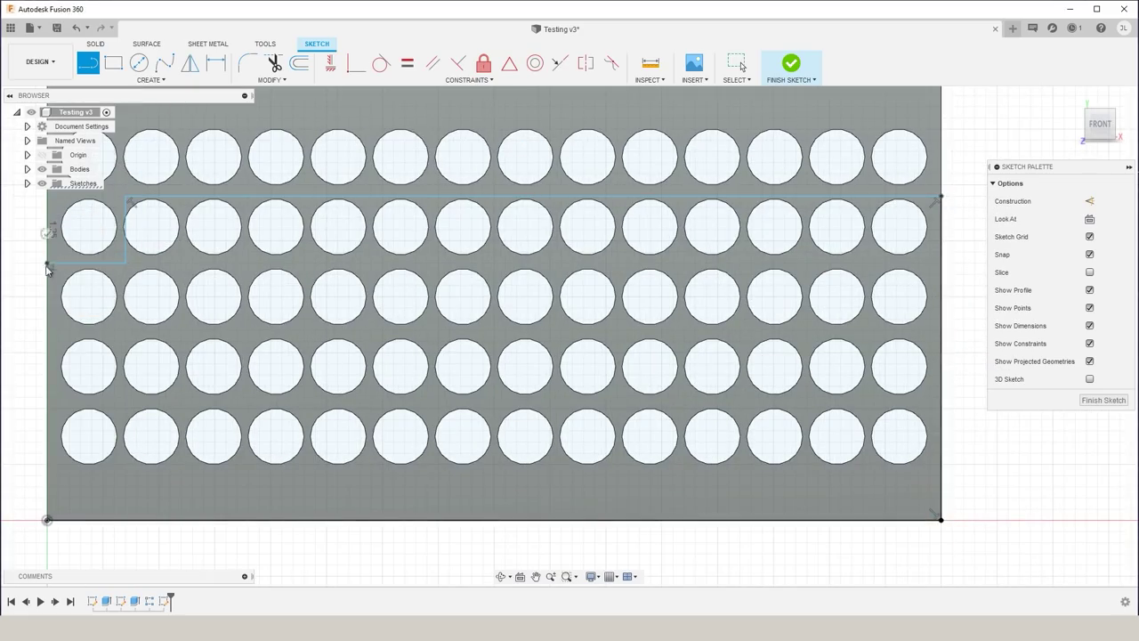
{"action": "left_click", "coordinate": [47, 520]}
{"action": "middle_click_drag", "start_coordinate": [356, 539], "coordinate": [1008, 436], "text": "shift"}
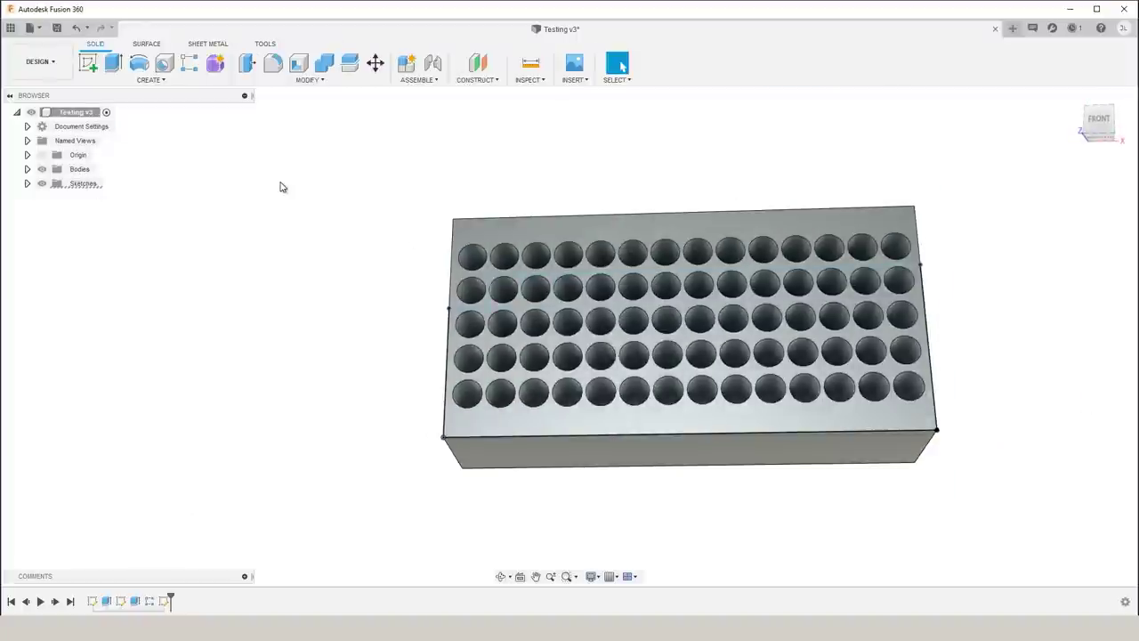
- Edit the outline sketch, move its short vertical line into the gap between the second row's first two holes, and finish the sketch
{"action": "scroll", "coordinate": [279, 186], "scroll_direction": "up", "scroll_amount": 3}
{"action": "right_click", "coordinate": [163, 601]}
{"action": "left_click", "coordinate": [204, 483]}
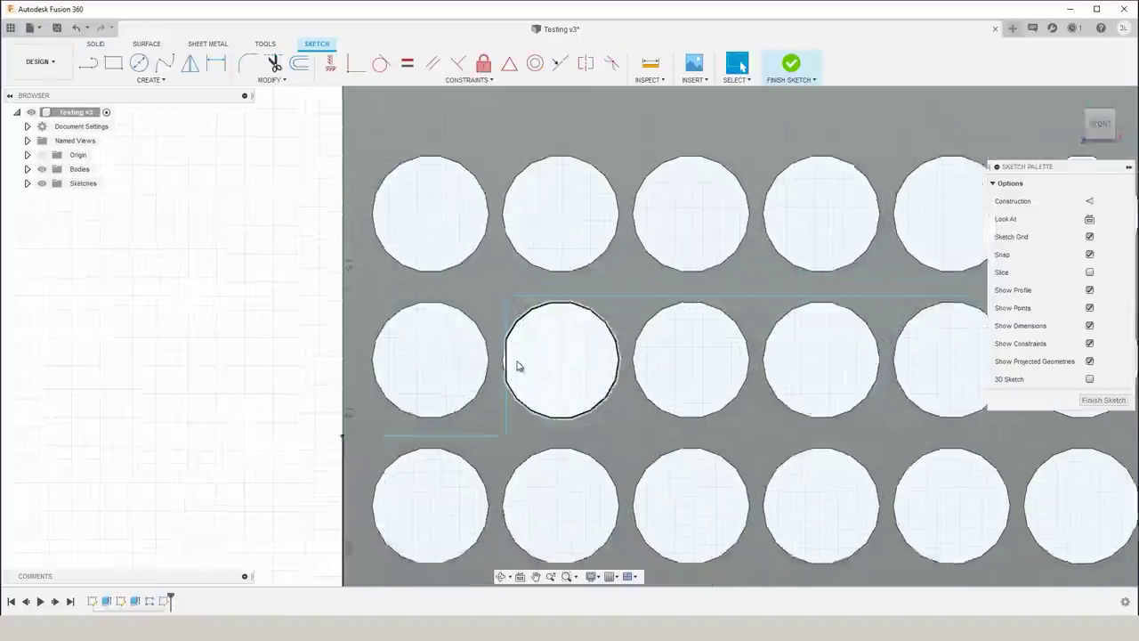
{"action": "left_click", "coordinate": [492, 357]}
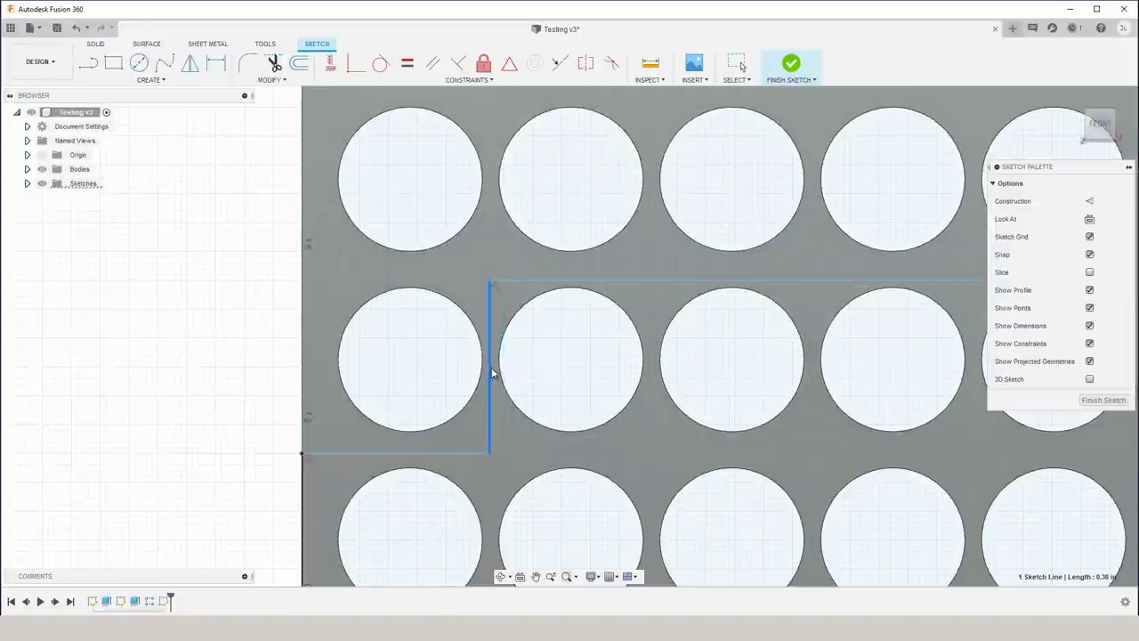
{"action": "left_click", "coordinate": [791, 63]}
- Switch to the Manufacture workspace, edit the last Drill2 (9) tap operation, and clear its hole face selection
{"action": "left_click", "coordinate": [38, 62]}
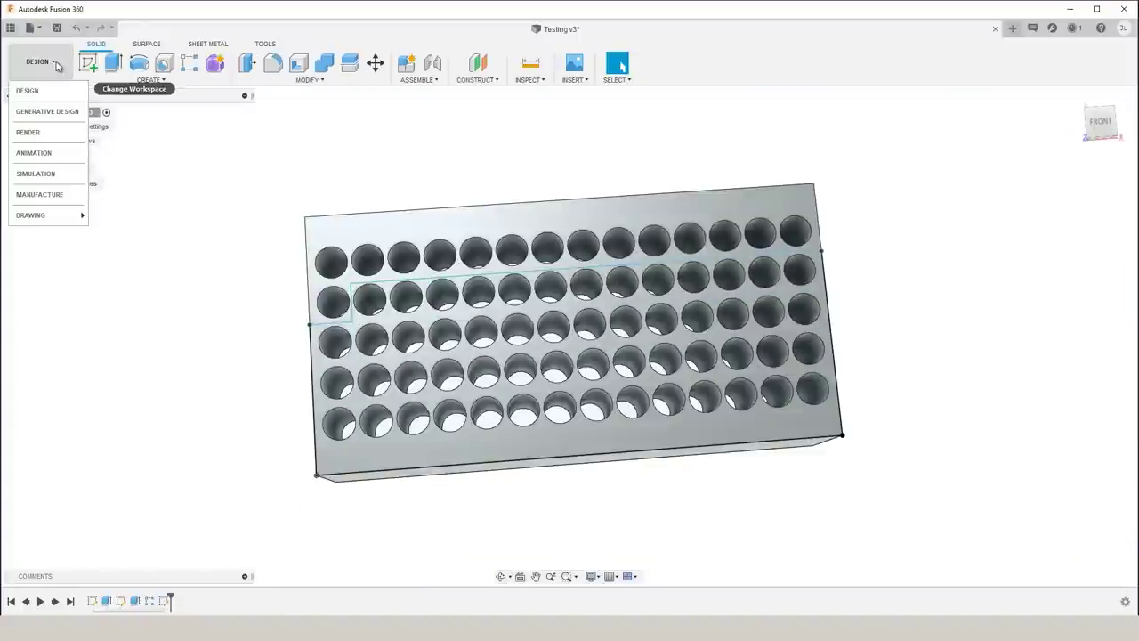
{"action": "left_click", "coordinate": [45, 193]}
{"action": "left_click", "coordinate": [129, 298]}
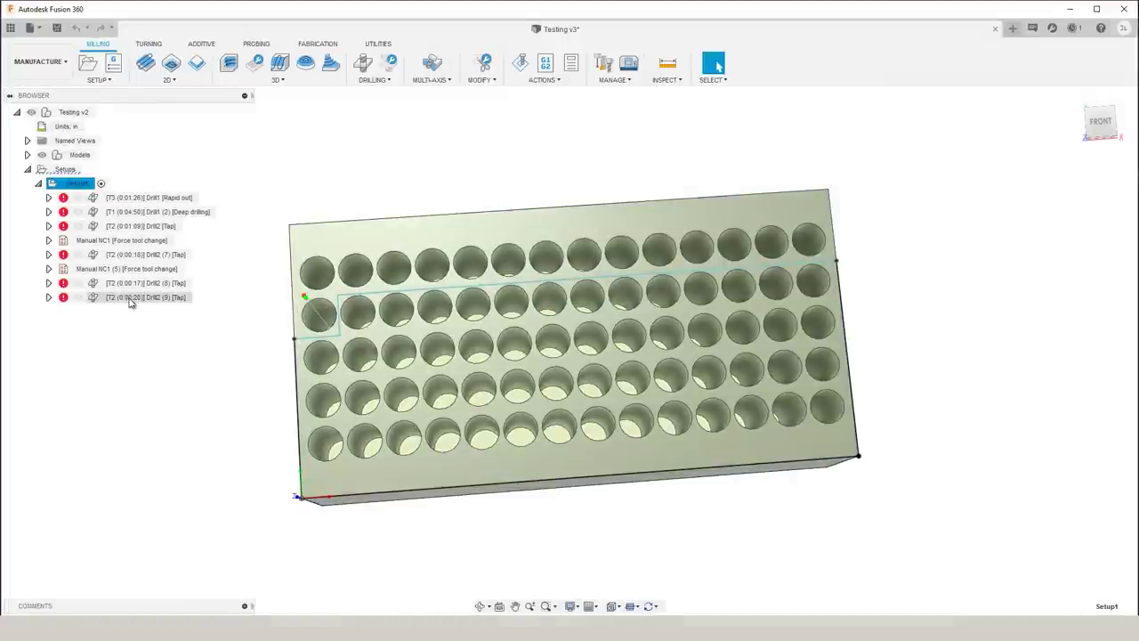
{"action": "right_click", "coordinate": [129, 298]}
{"action": "left_click", "coordinate": [151, 9]}
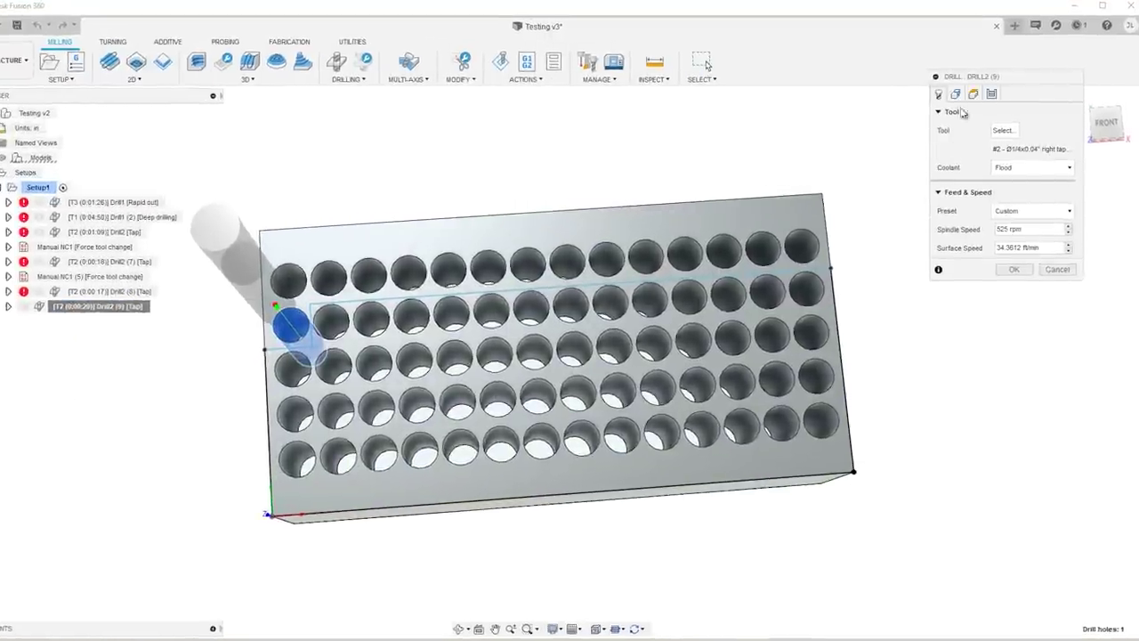
{"action": "left_click", "coordinate": [956, 94]}
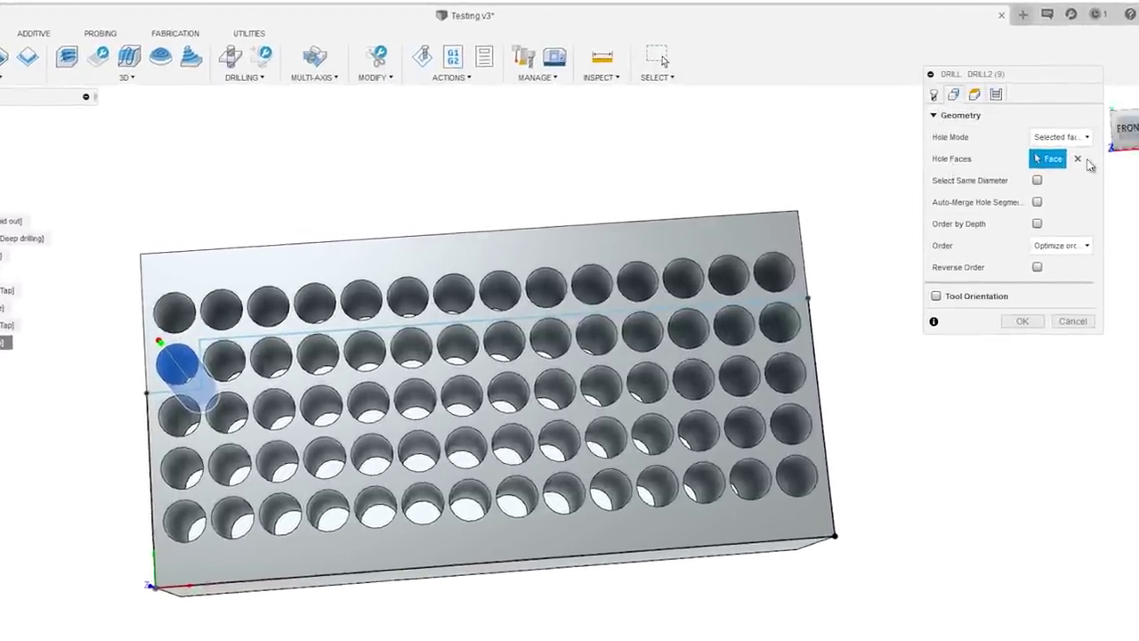
{"action": "left_click", "coordinate": [1084, 163]}
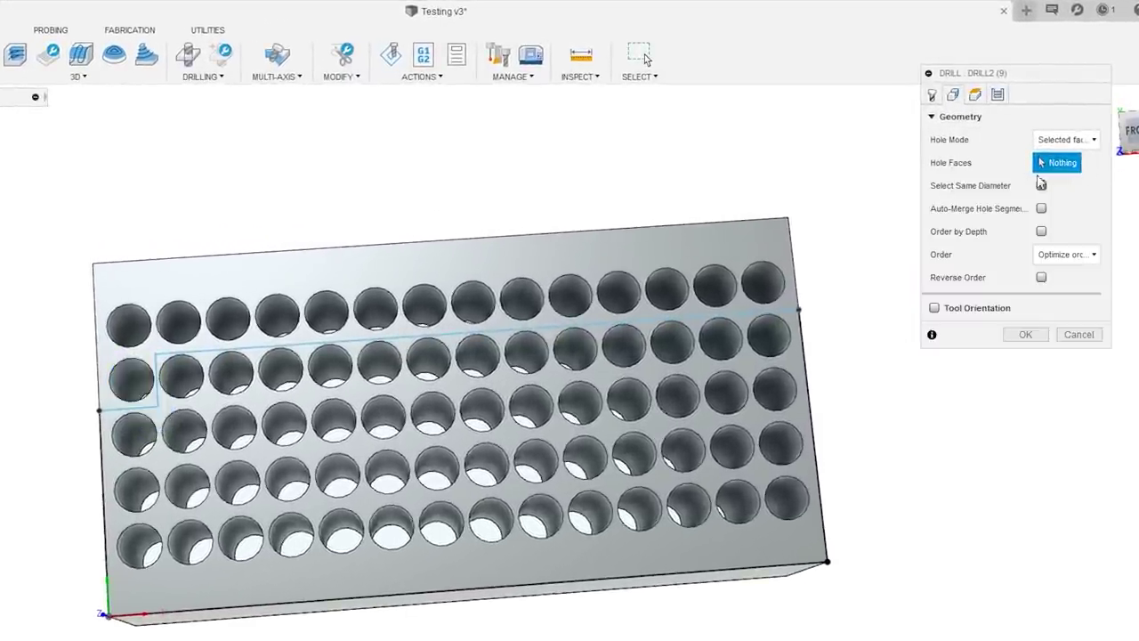
- Select the second row's second hole, include all holes of the same diameter, contain them within the stepped sketch outline, and accept the operation
{"action": "left_click", "coordinate": [180, 382]}
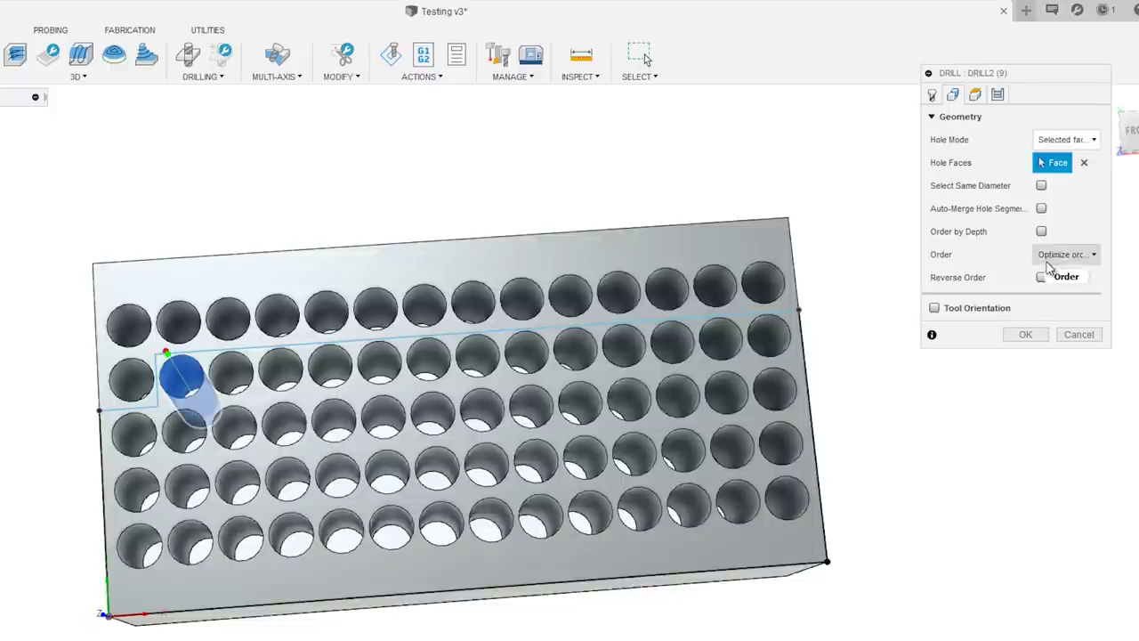
{"action": "left_click", "coordinate": [1042, 186]}
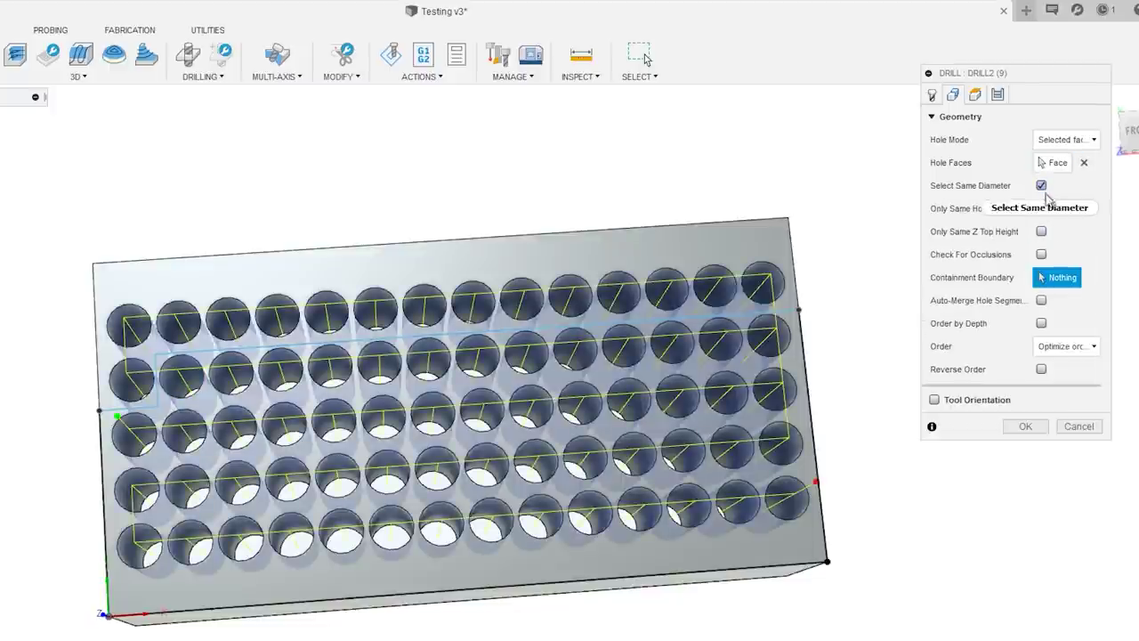
{"action": "left_click", "coordinate": [782, 317]}
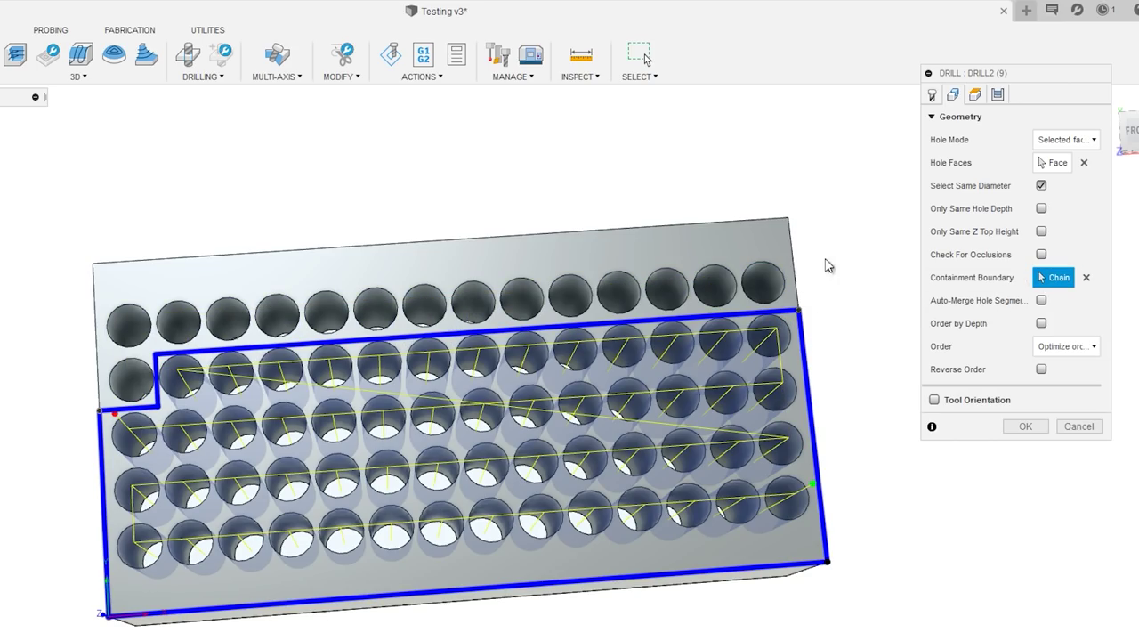
{"action": "middle_click_drag", "start_coordinate": [827, 263], "coordinate": [830, 230], "text": "shift"}
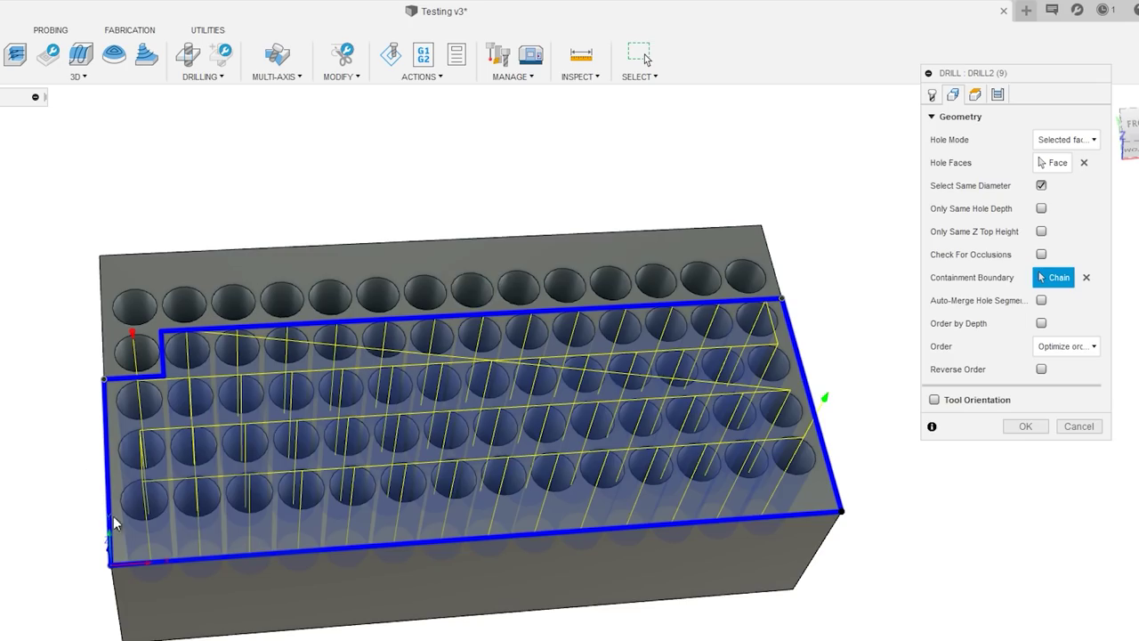
{"action": "middle_click_drag", "start_coordinate": [424, 596], "coordinate": [435, 570], "text": "shift"}
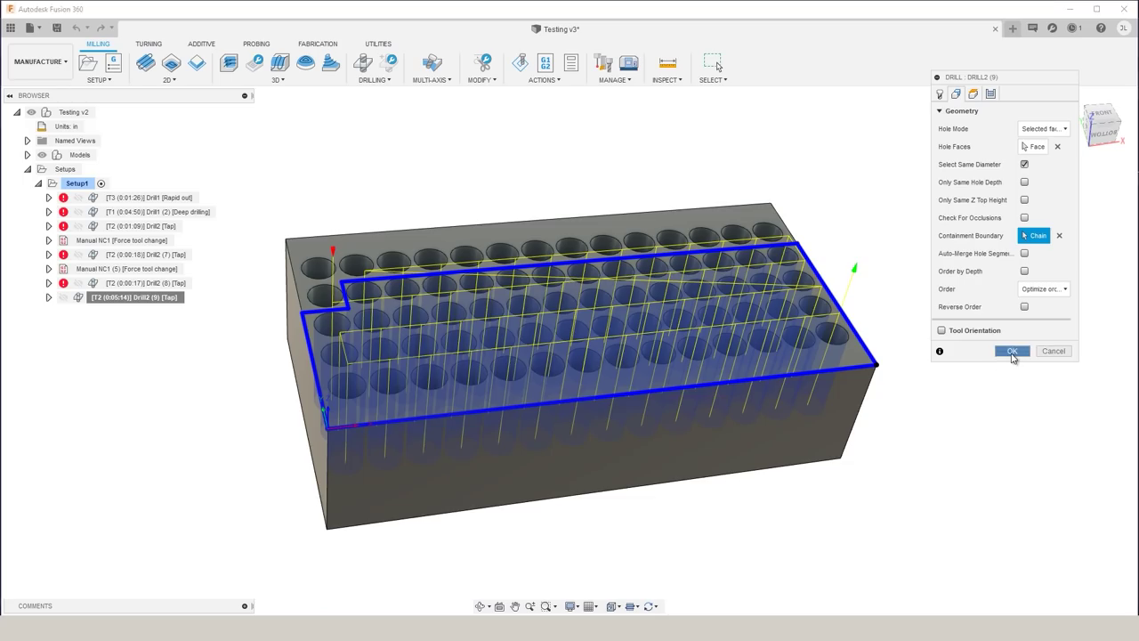
{"action": "left_click", "coordinate": [1012, 352]}
- Set up post processing for the tap operation with the Desktop as configuration folder and the Tormach PathPilot / tormach tapping post
{"action": "left_click", "coordinate": [544, 63]}
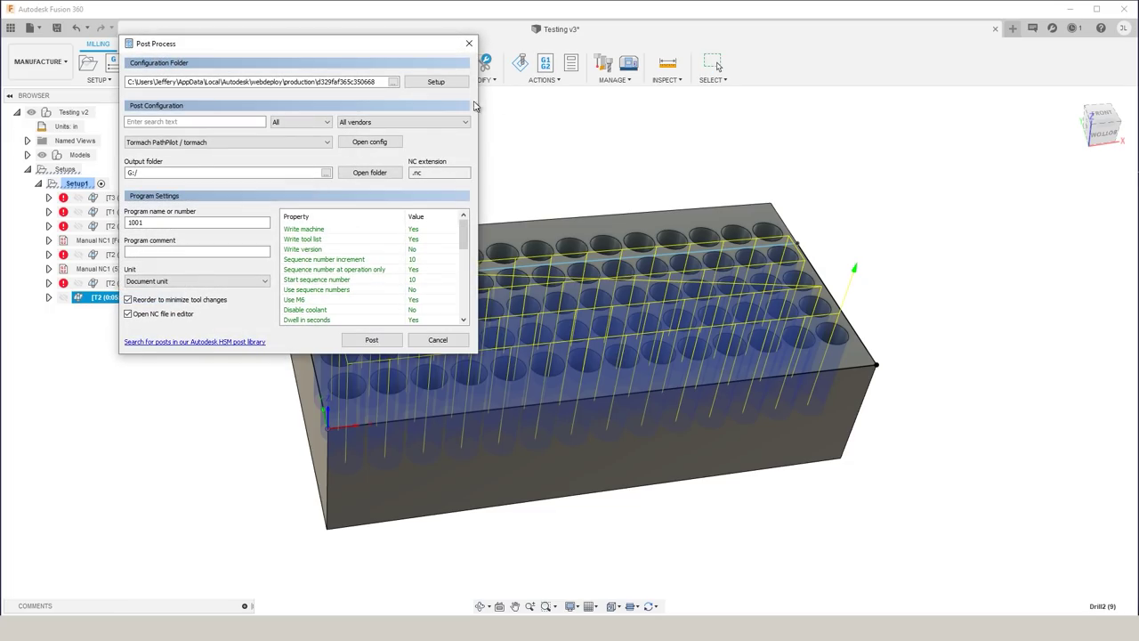
{"action": "left_click", "coordinate": [393, 82]}
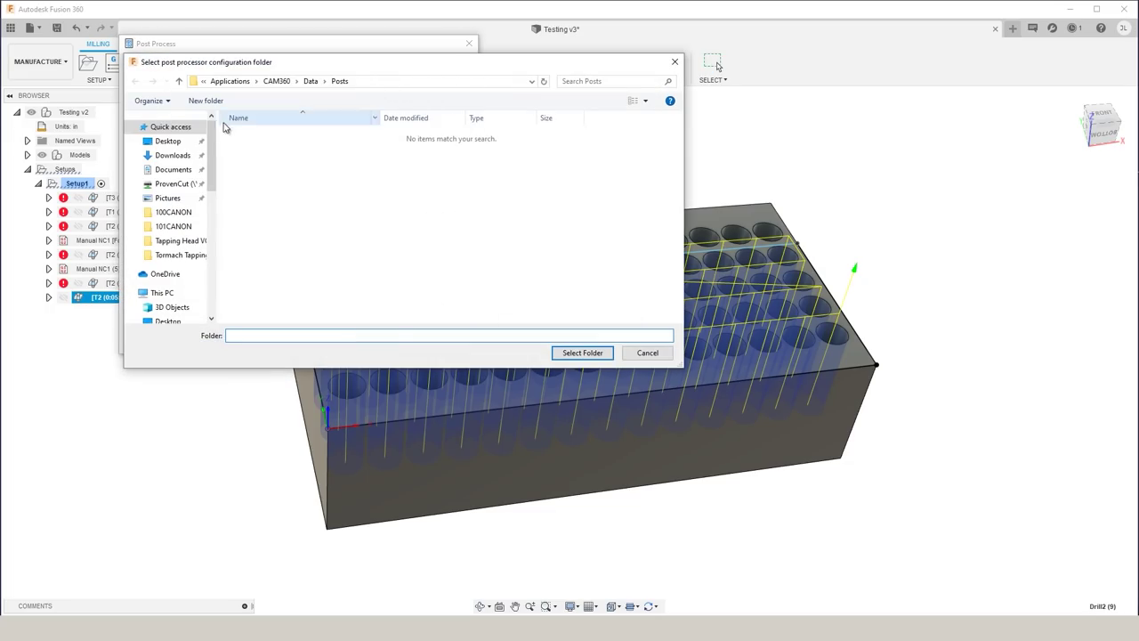
{"action": "left_click", "coordinate": [168, 141]}
{"action": "left_click", "coordinate": [583, 352]}
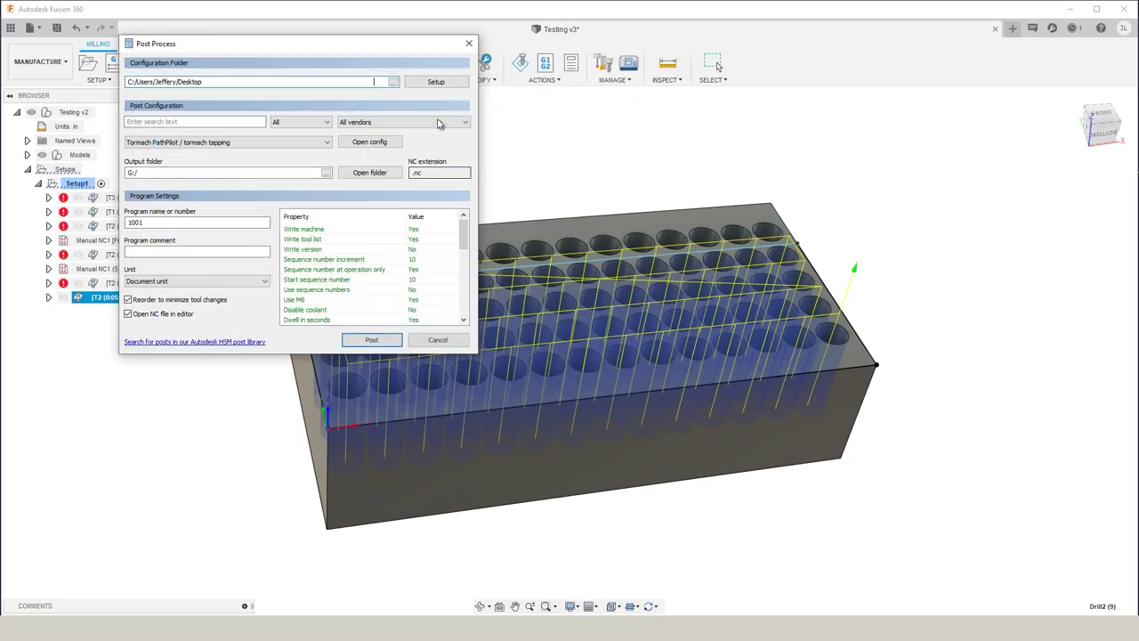
{"action": "left_click", "coordinate": [289, 146]}
{"action": "left_click", "coordinate": [288, 150]}
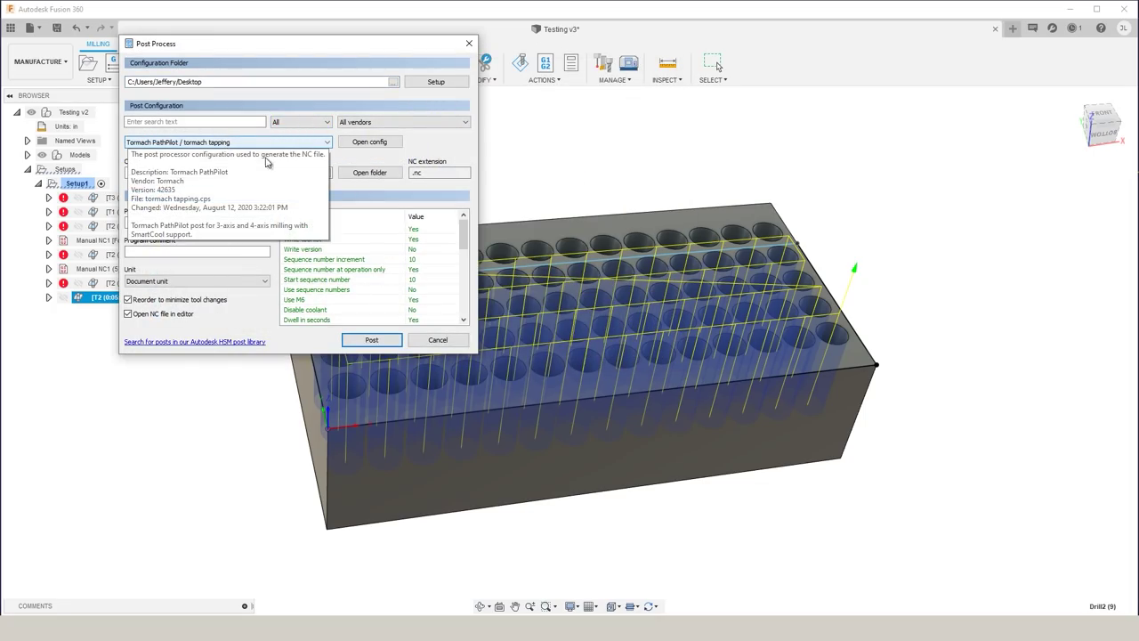
- Post the operation as program 1001 and check the G84 tapping line in 1001.nc for the P word
{"action": "left_click", "coordinate": [371, 339]}
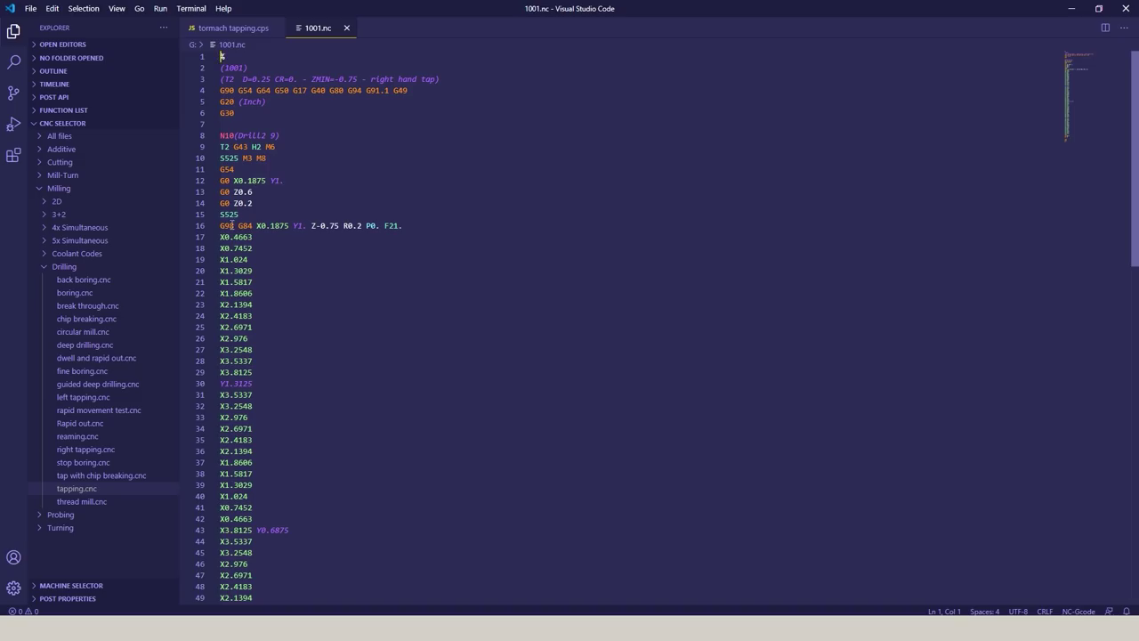
{"action": "left_click_drag", "start_coordinate": [239, 225], "coordinate": [380, 225]}
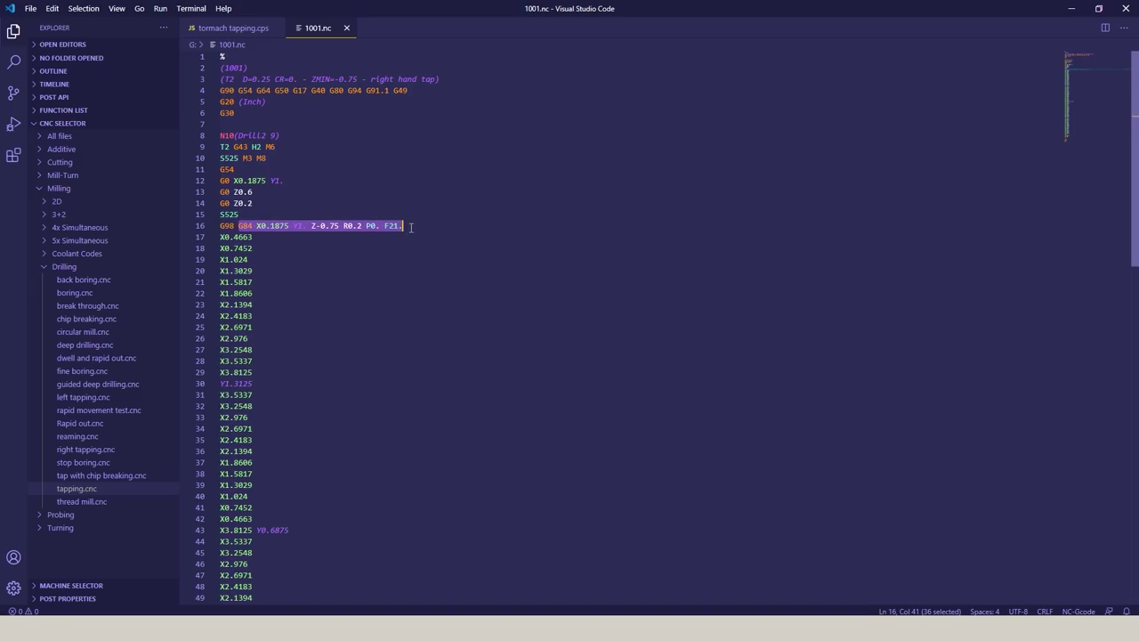
{"action": "left_click", "coordinate": [370, 248]}
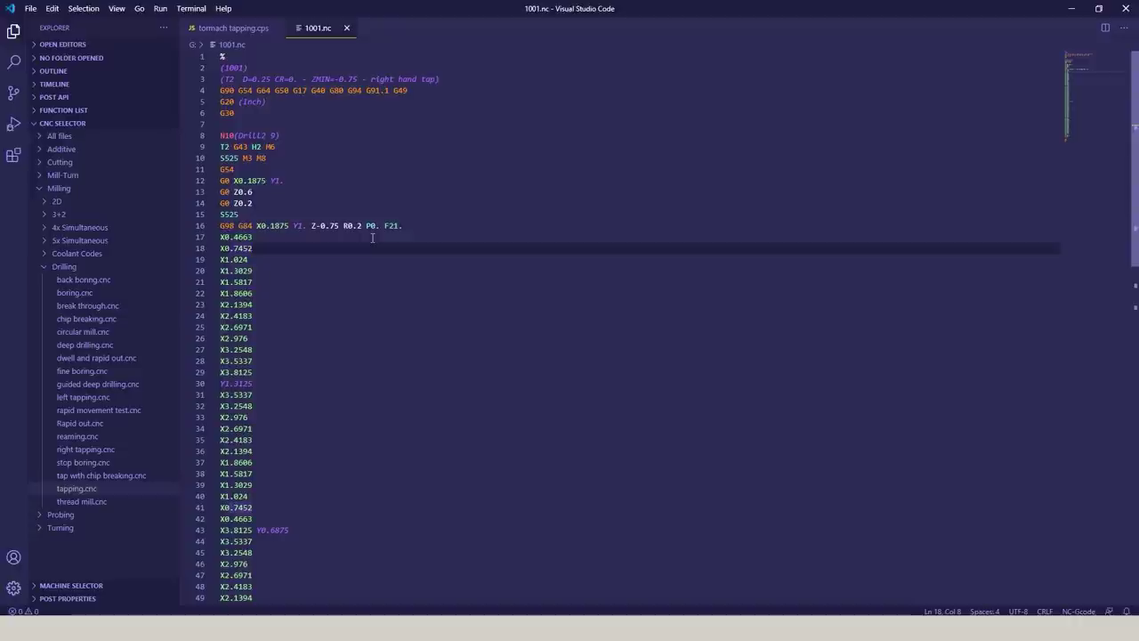